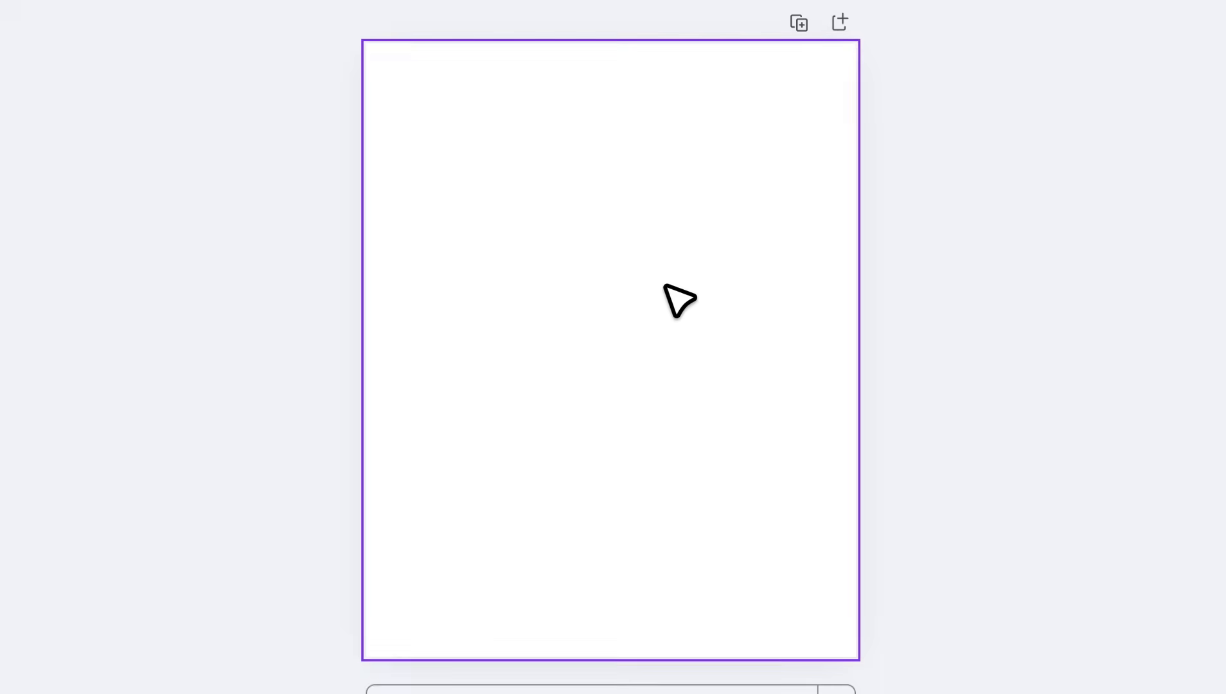
Add a text box with the letter "B" and enlarge it to a font size of about 630.
key(t)
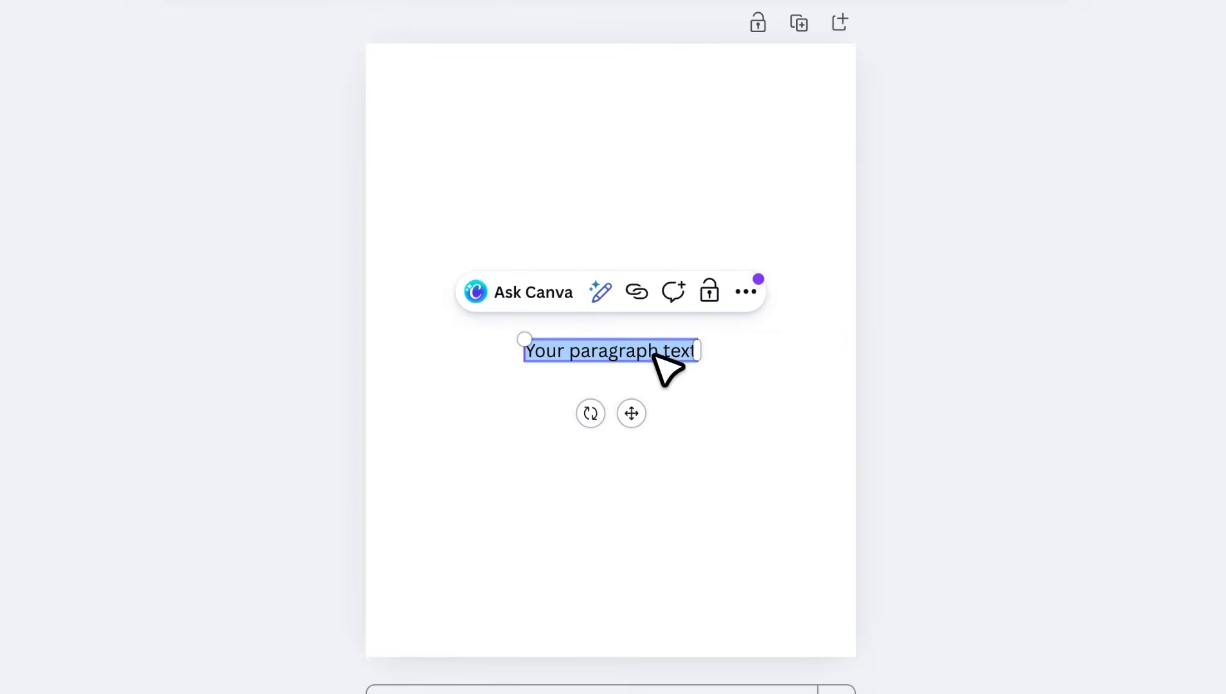
text(B)
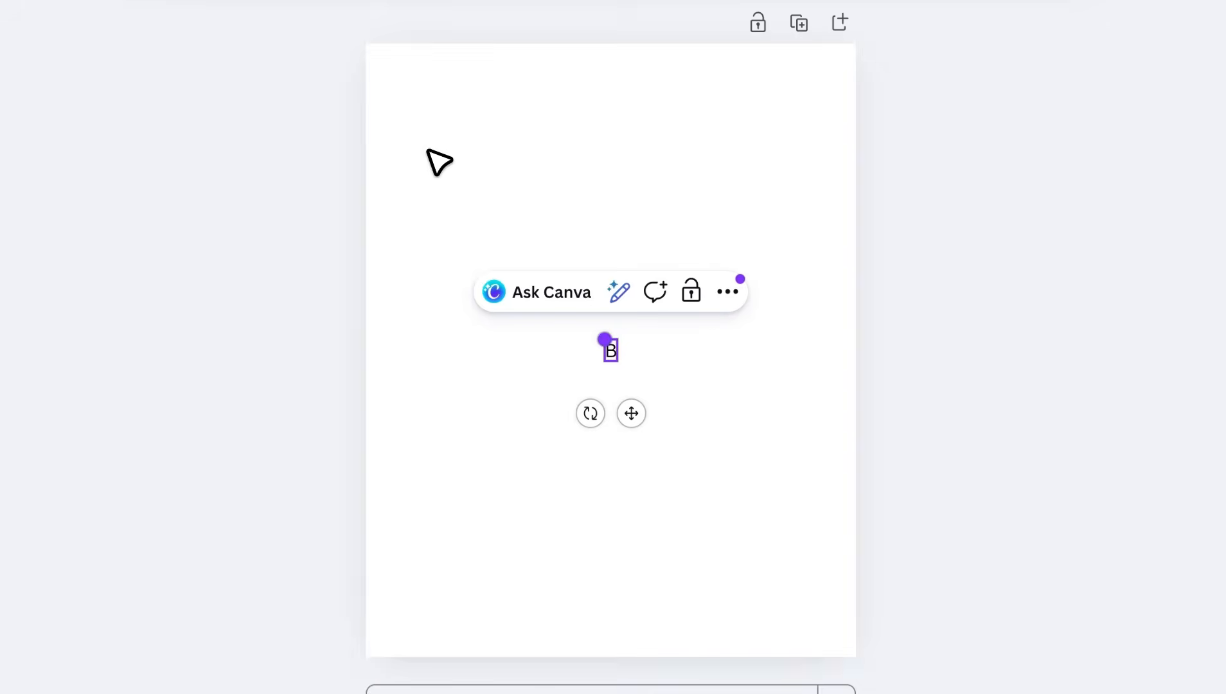
drag(604, 340, 427, 149)
drag(617, 361, 791, 548)
click(787, 505)
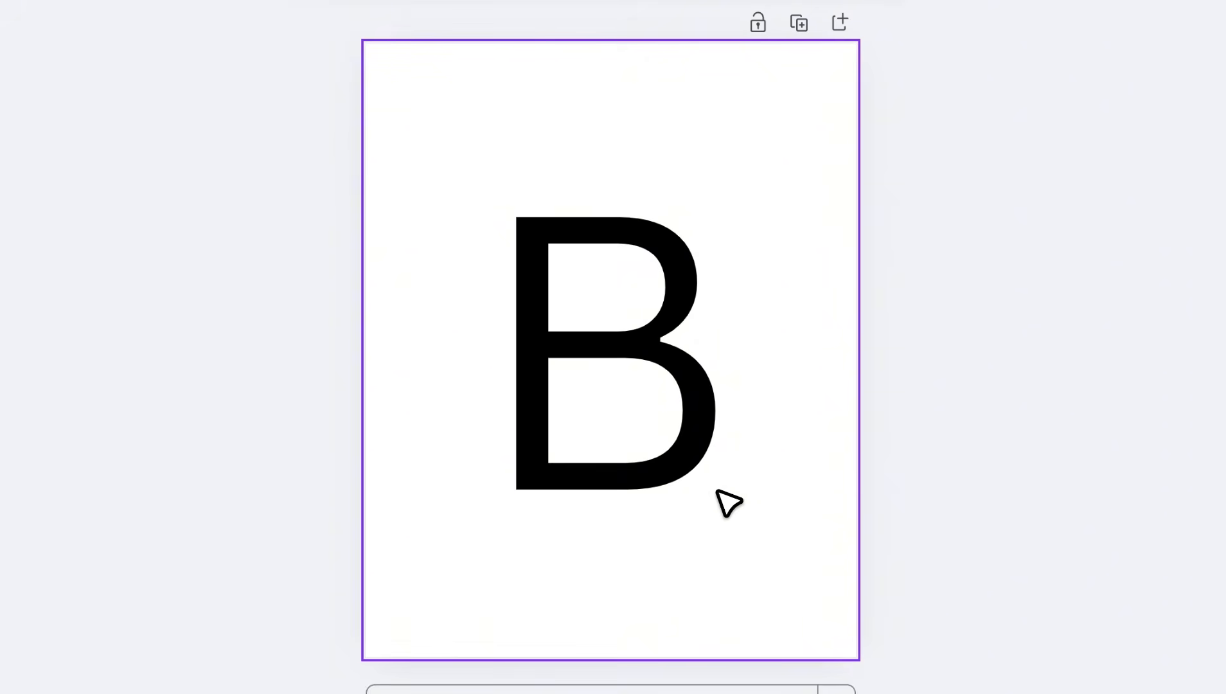
Set the letter B's font to Times New Roman MT in the Bold weight.
click(662, 444)
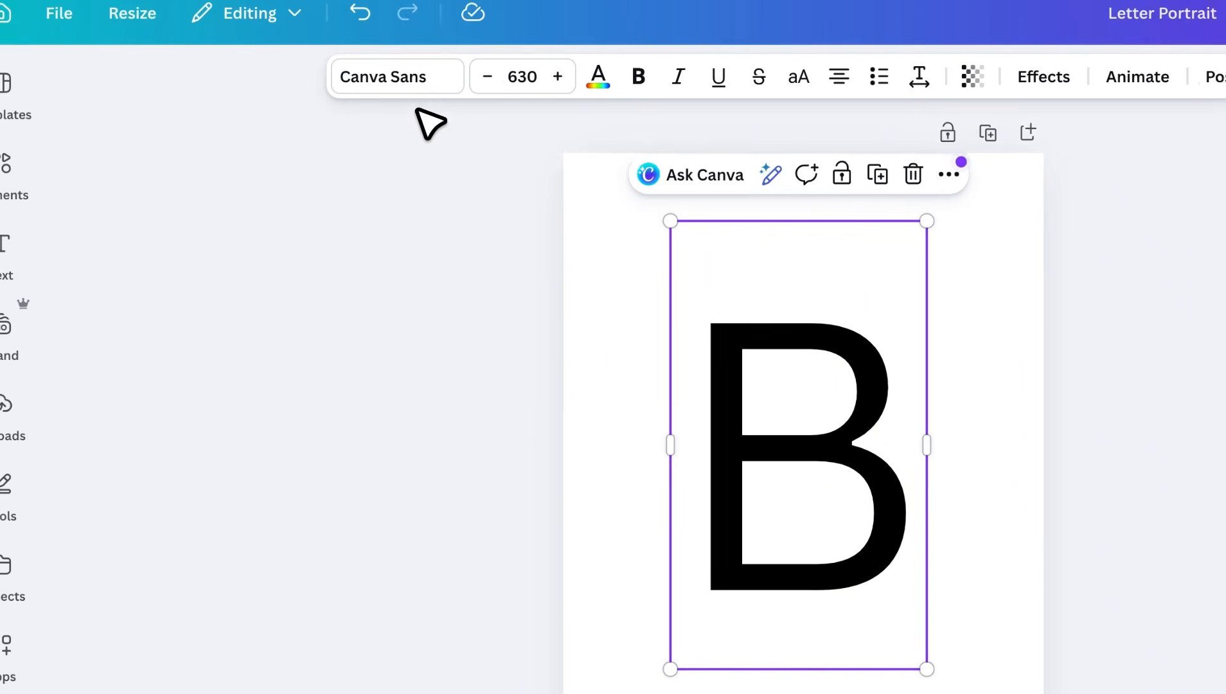
click(440, 99)
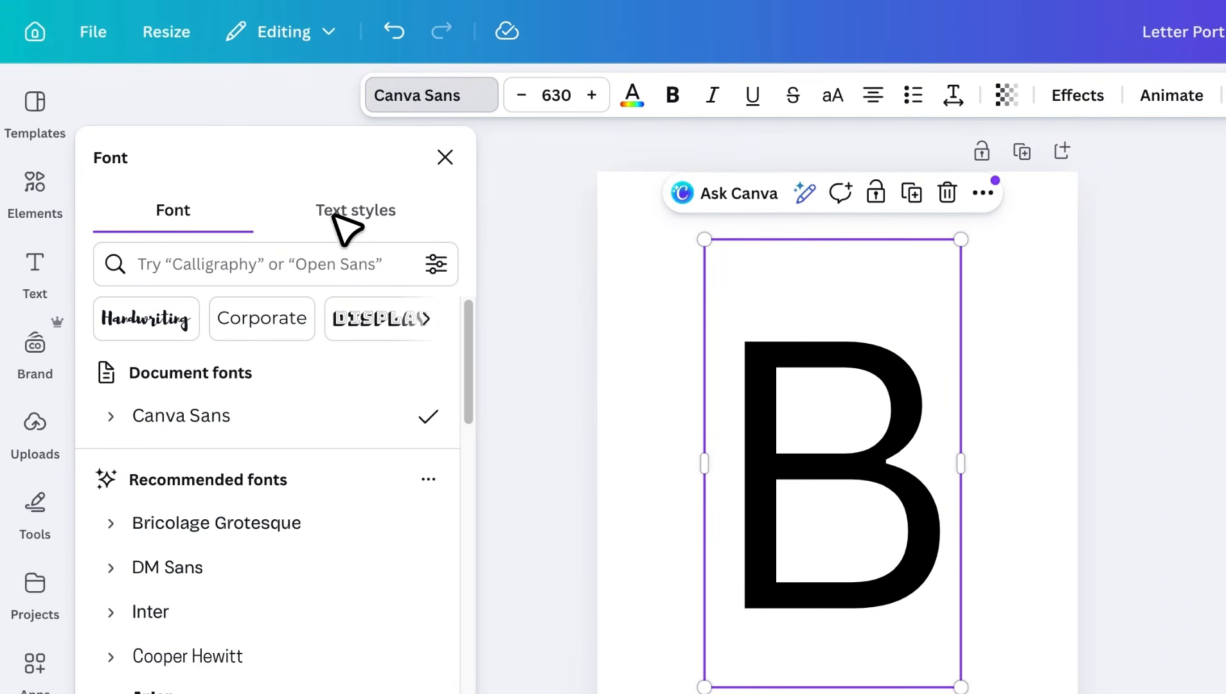
click(307, 267)
text(times)
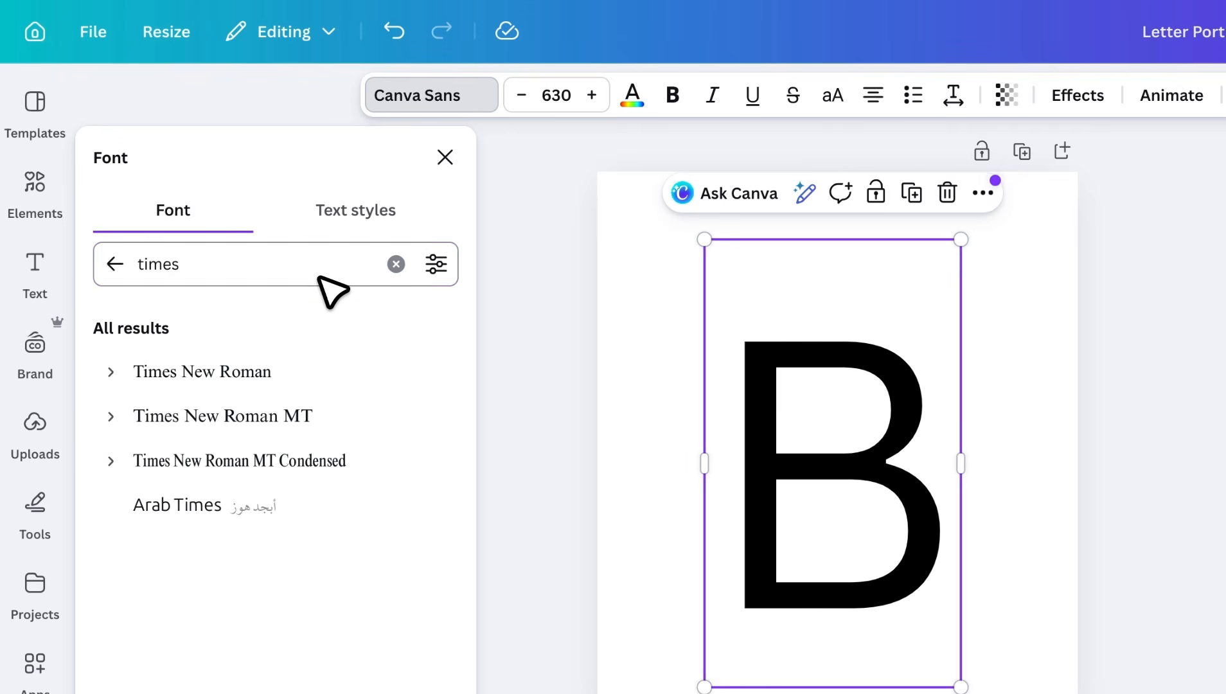
click(283, 421)
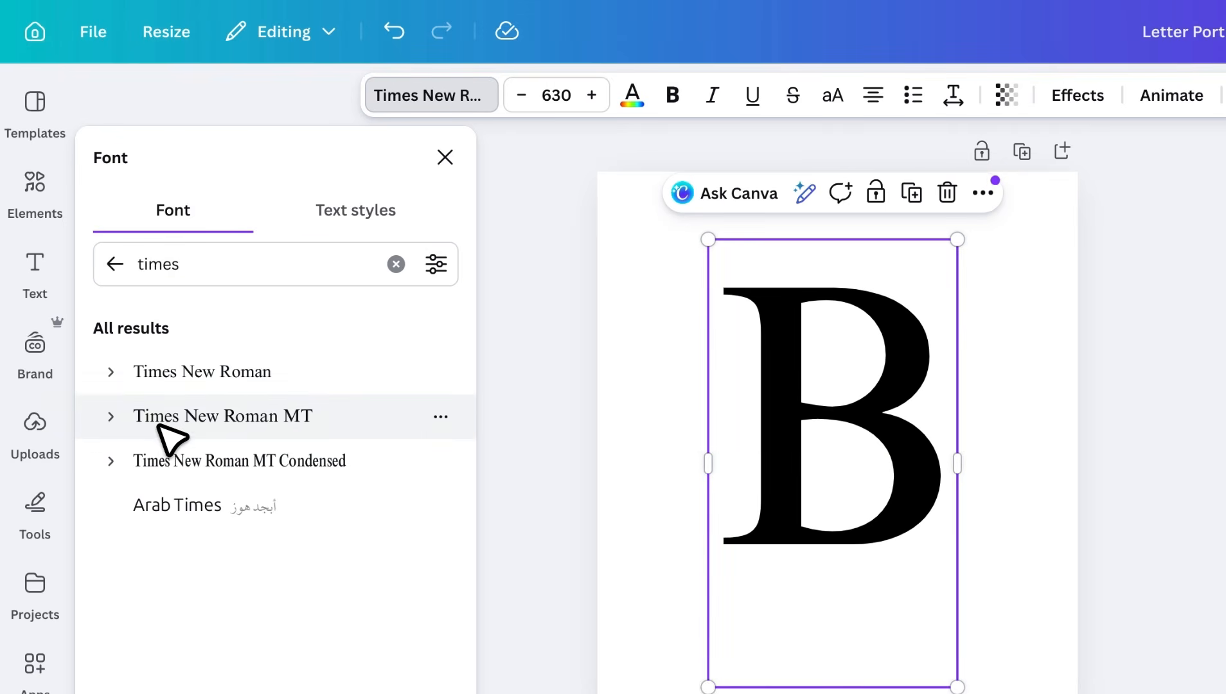
click(113, 416)
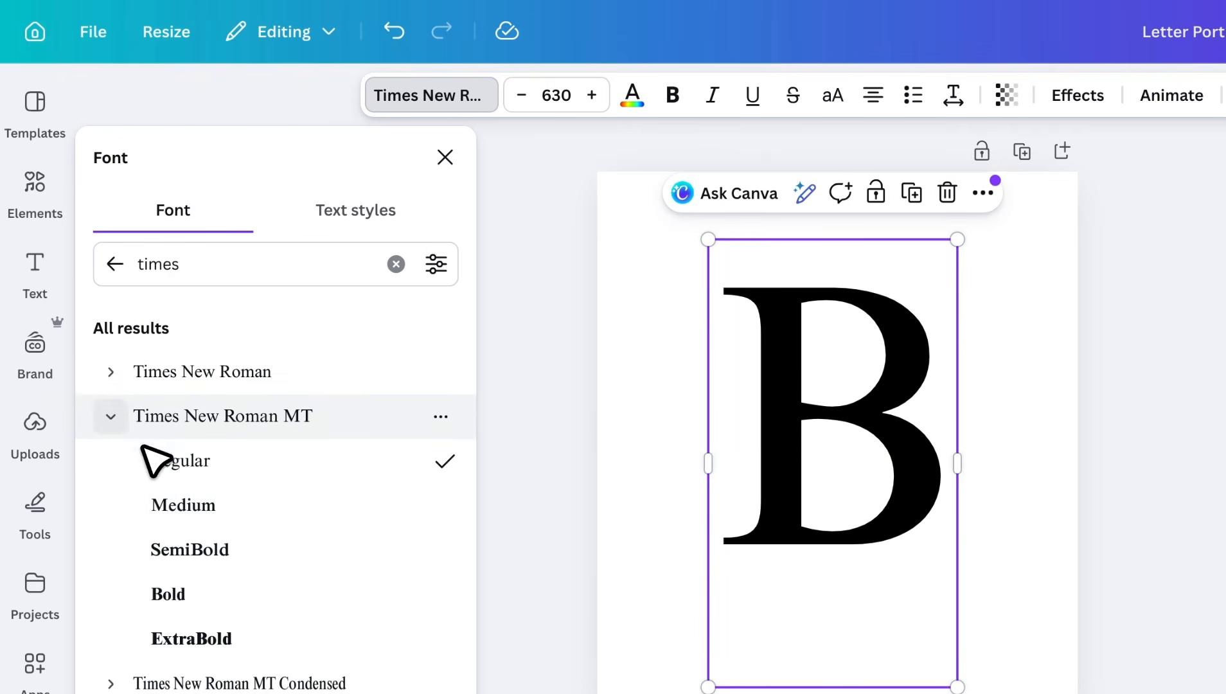
click(190, 591)
click(110, 418)
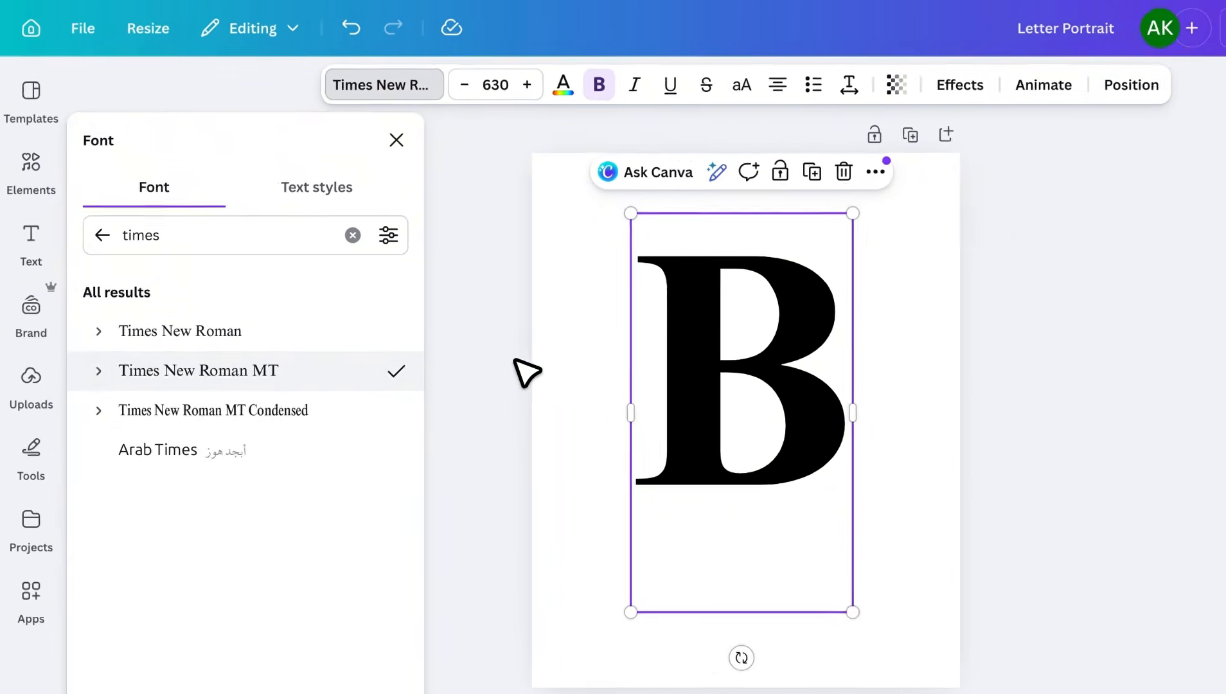
Enlarge the bold B until it nearly fills the page width and center it on the page.
click(574, 400)
drag(545, 528, 403, 688)
drag(691, 334, 742, 334)
drag(787, 184, 835, 136)
drag(701, 271, 706, 273)
click(833, 303)
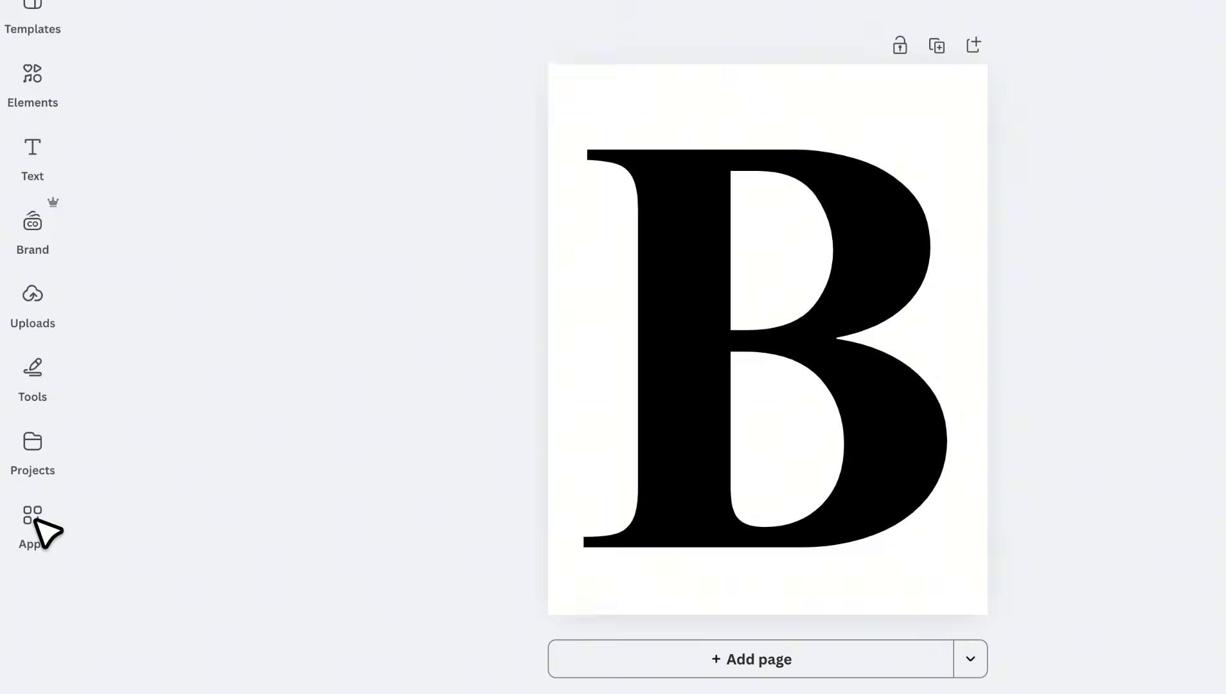
Search the apps for "frame maker" and open Frame Maker.
click(27, 511)
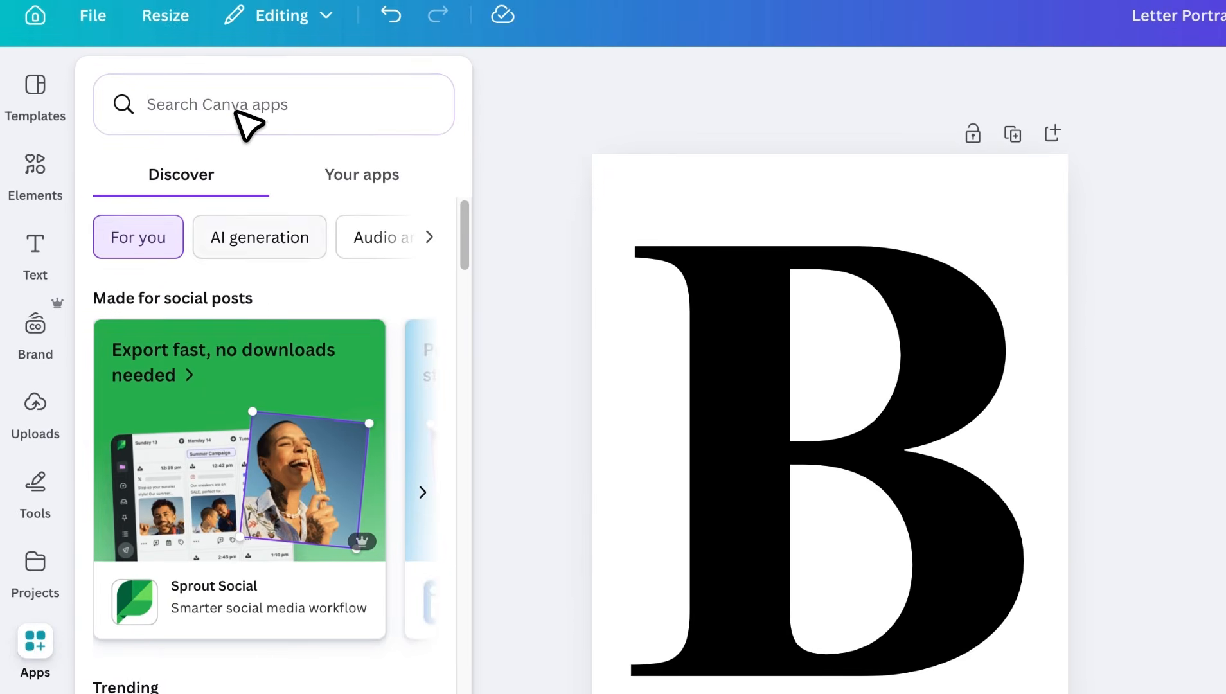
click(237, 112)
text(frame maker)
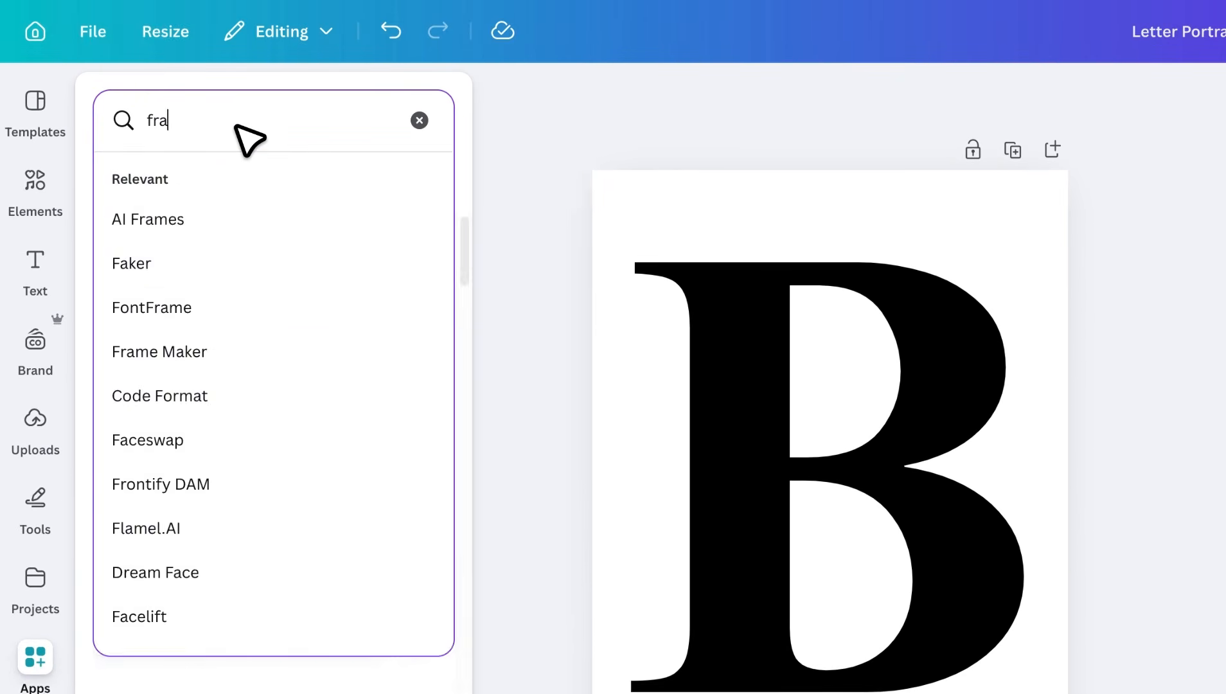
key(Return)
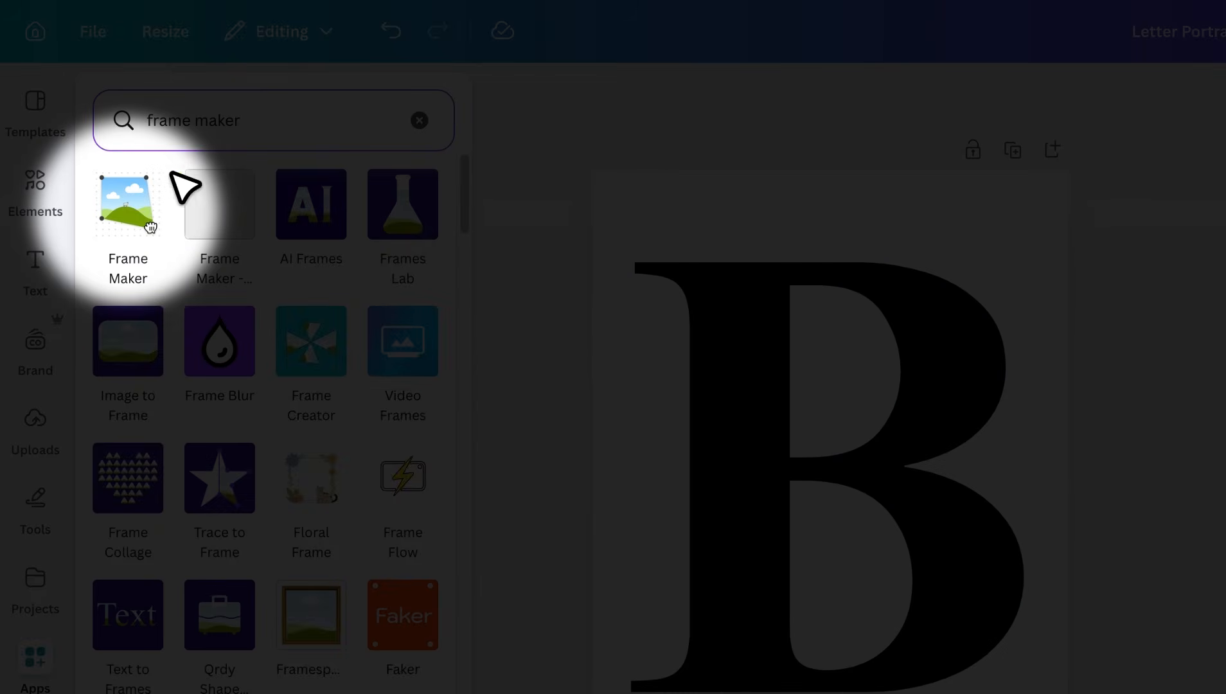
click(142, 209)
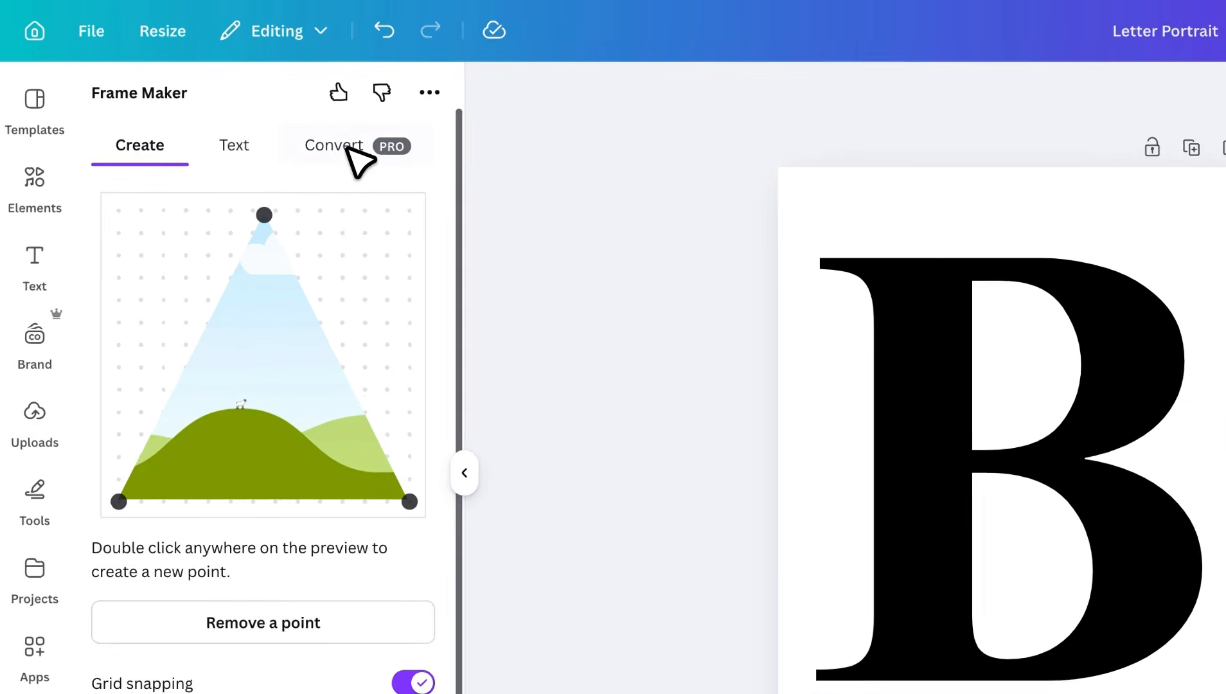
Convert the design using the Frame format, with frame area detection kept at Entire design.
click(274, 117)
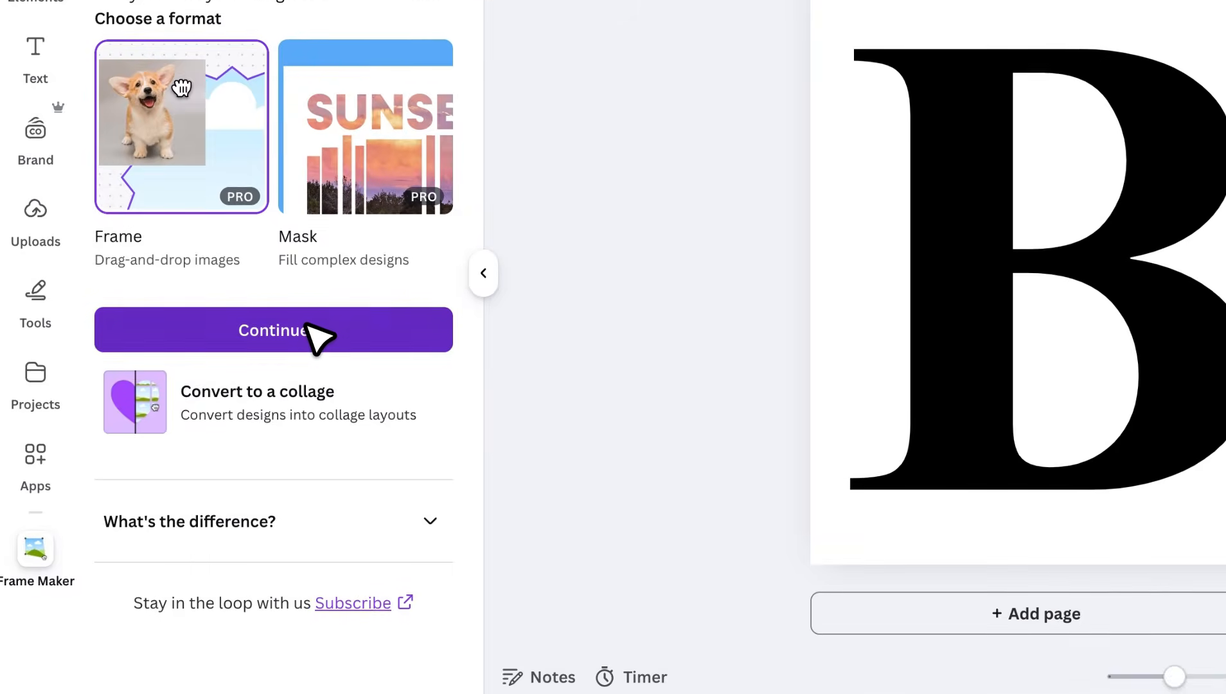
click(313, 551)
scroll(313, 332, down, 1)
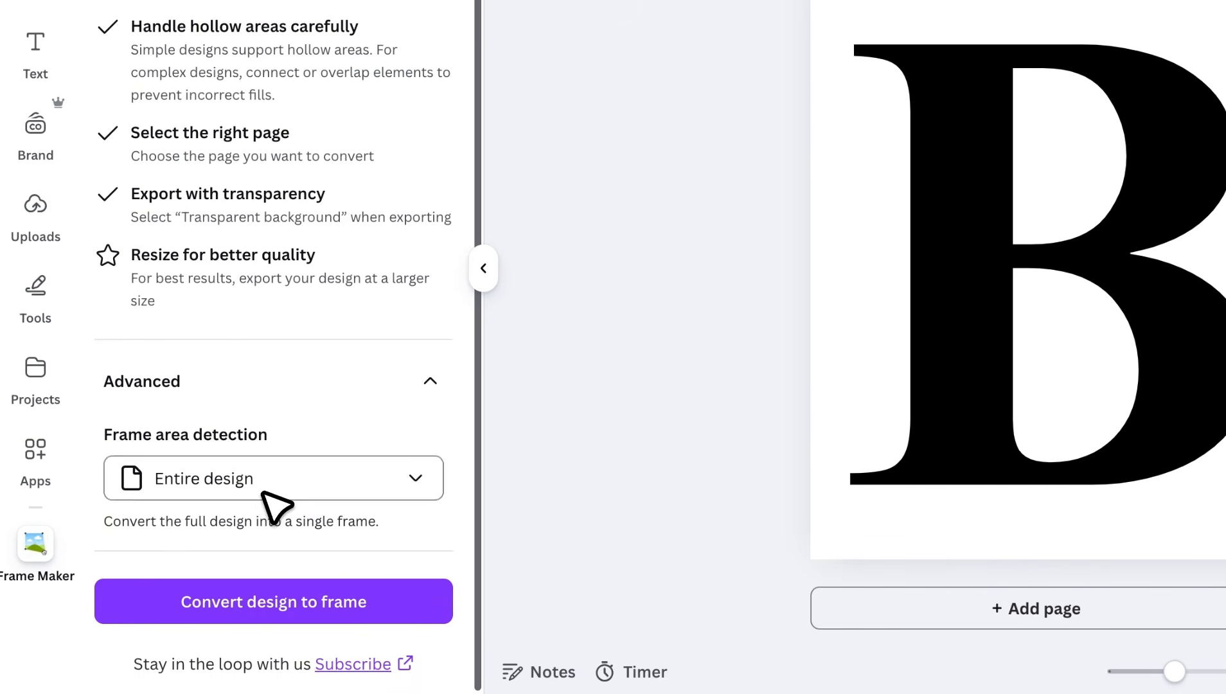
click(263, 495)
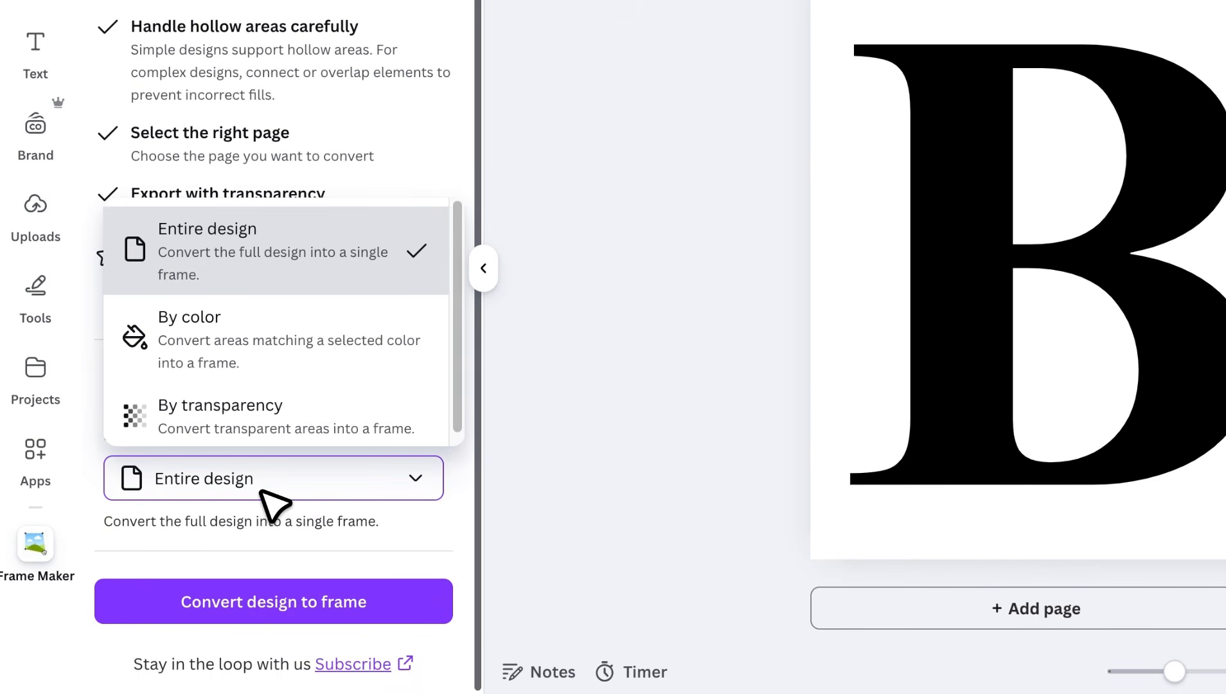
click(262, 493)
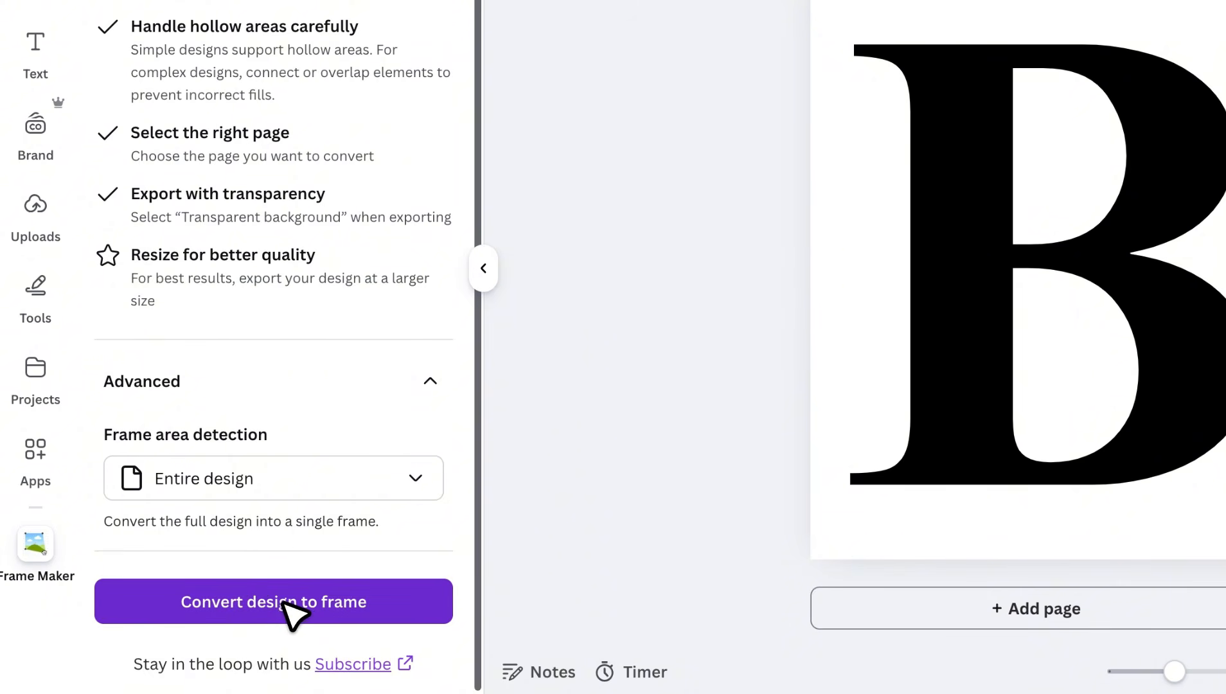
click(296, 617)
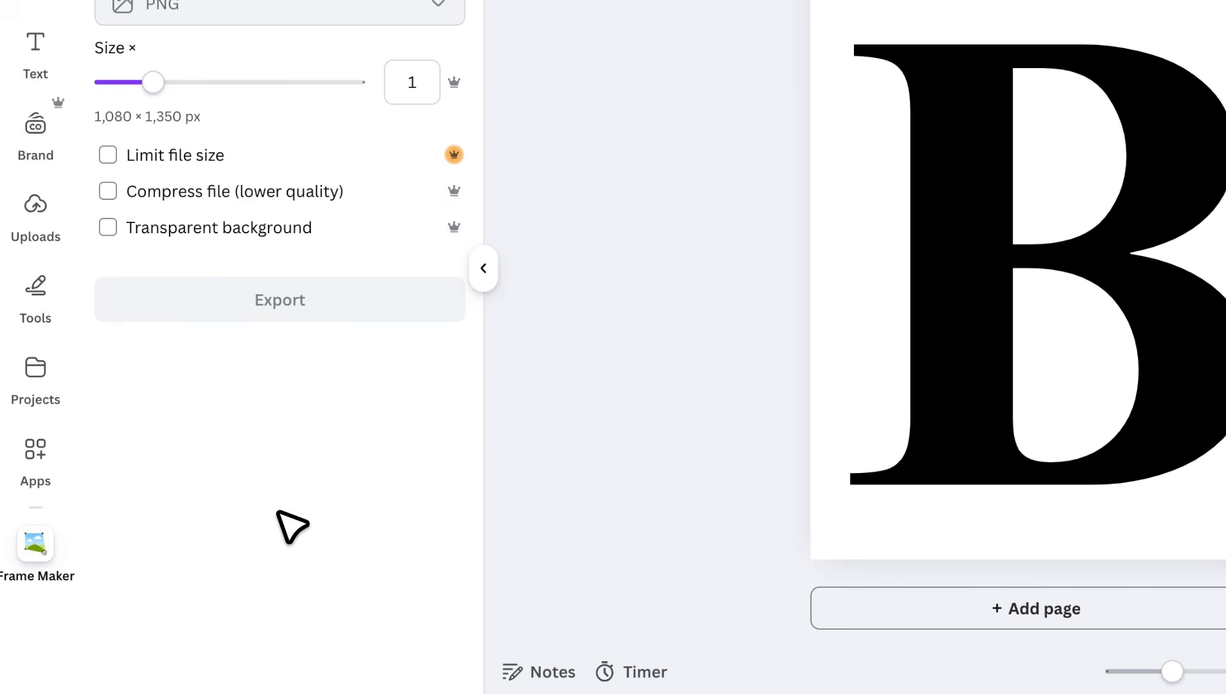
Export the design for the frame conversion at size 3.125 with a transparent background.
drag(154, 140, 392, 146)
drag(386, 244, 386, 245)
click(204, 387)
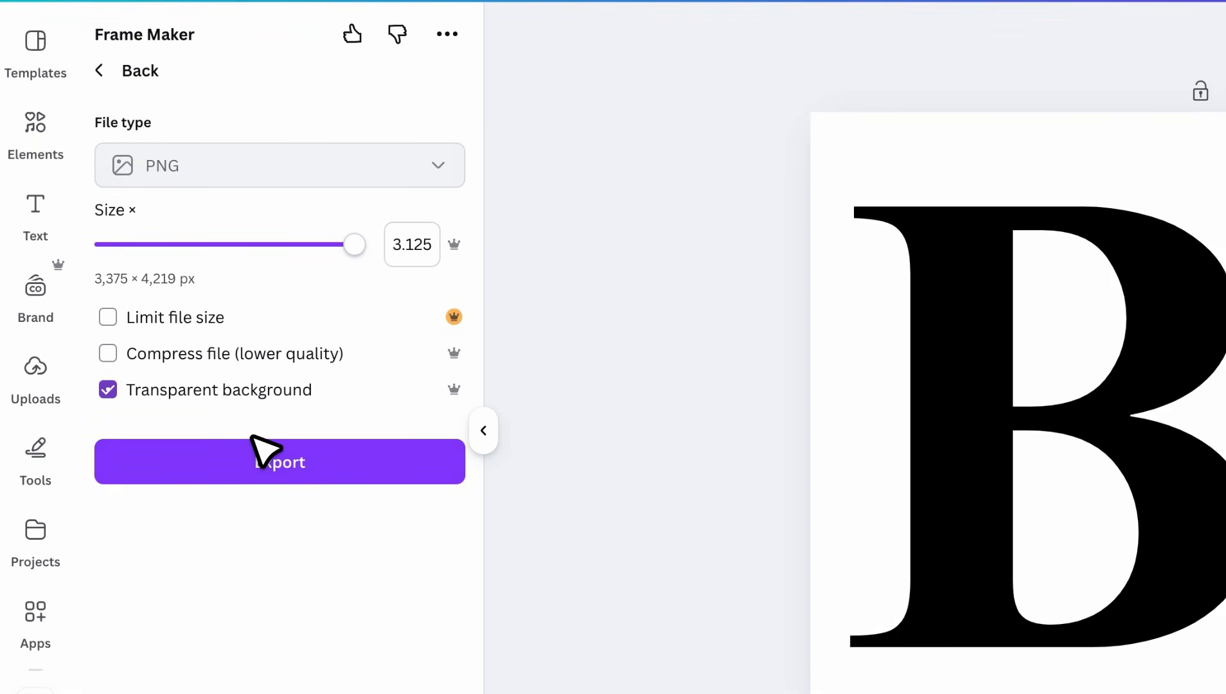
click(273, 464)
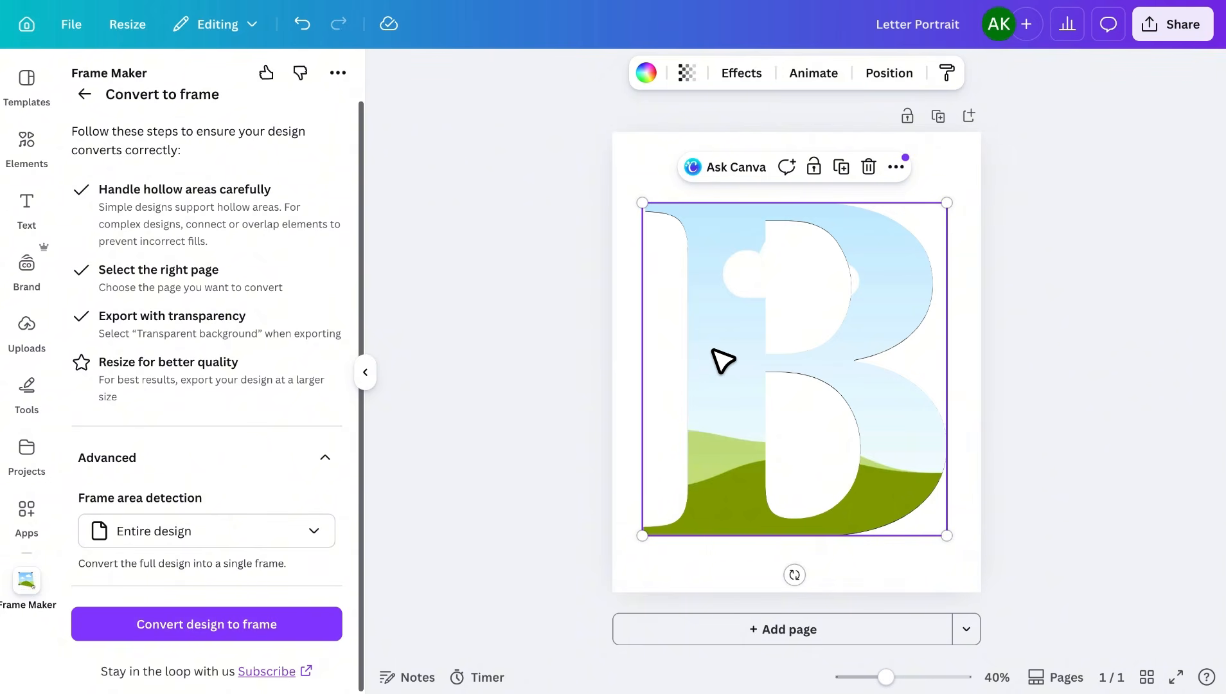
Move the new B frame aside and delete the original black text B behind it.
drag(734, 349, 743, 351)
click(657, 528)
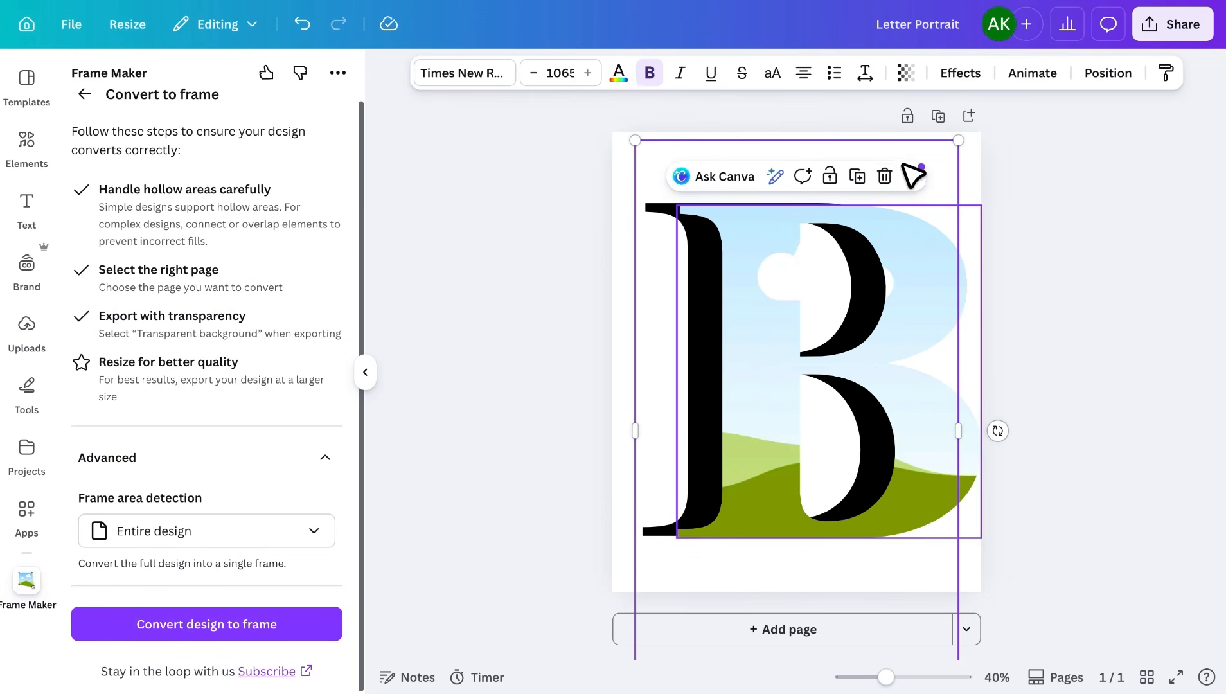
click(858, 169)
Move the B frame back, enlarge it slightly and center it on the page.
drag(835, 279, 800, 283)
drag(945, 208, 961, 192)
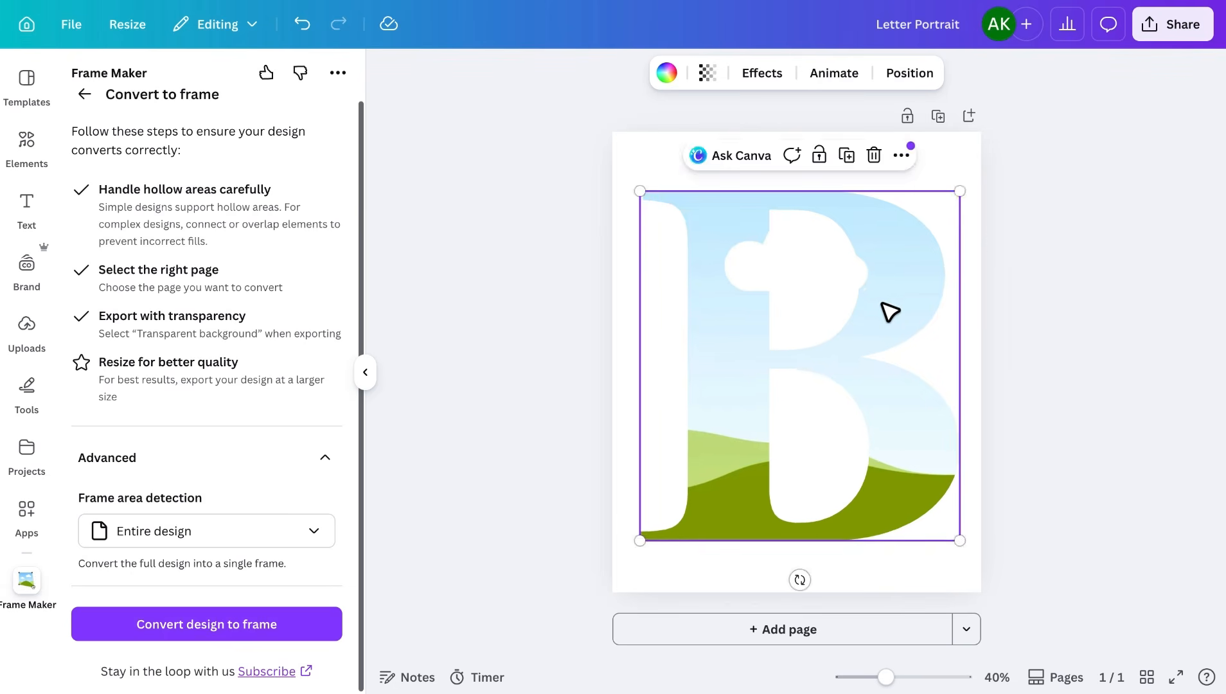
drag(910, 319, 906, 315)
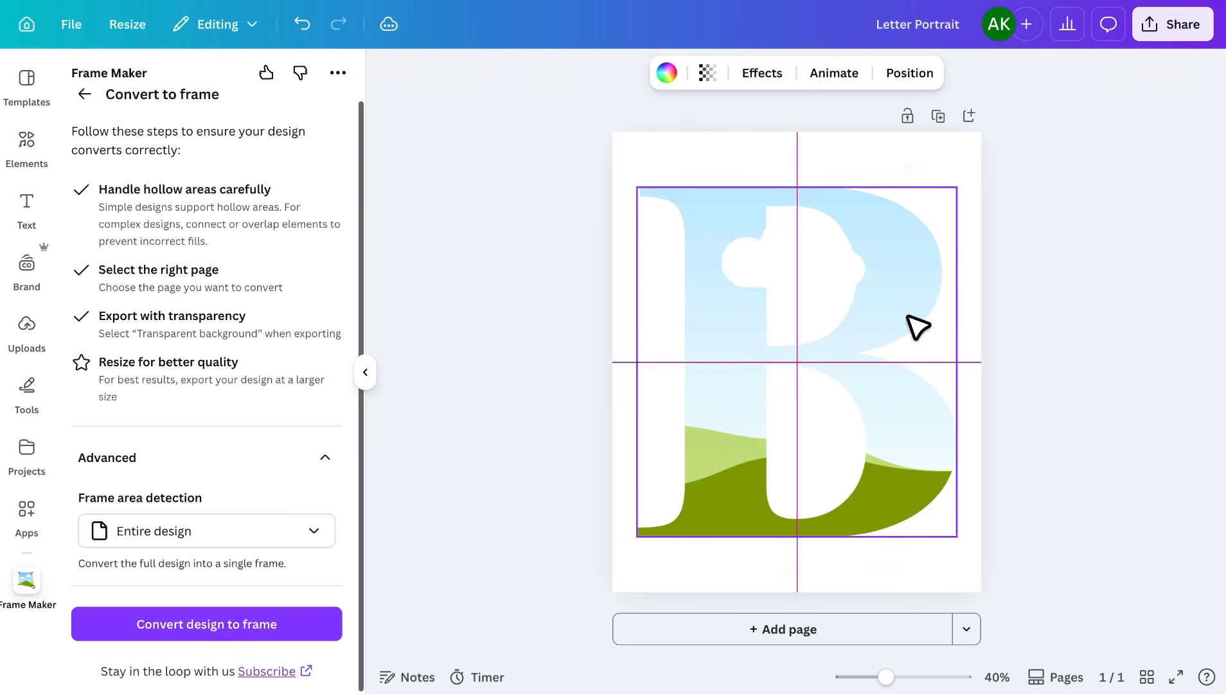
Fill the B frame with the uploaded photo of the woman in boxing gloves and hide the uploads.
click(32, 340)
drag(283, 421, 720, 388)
click(367, 373)
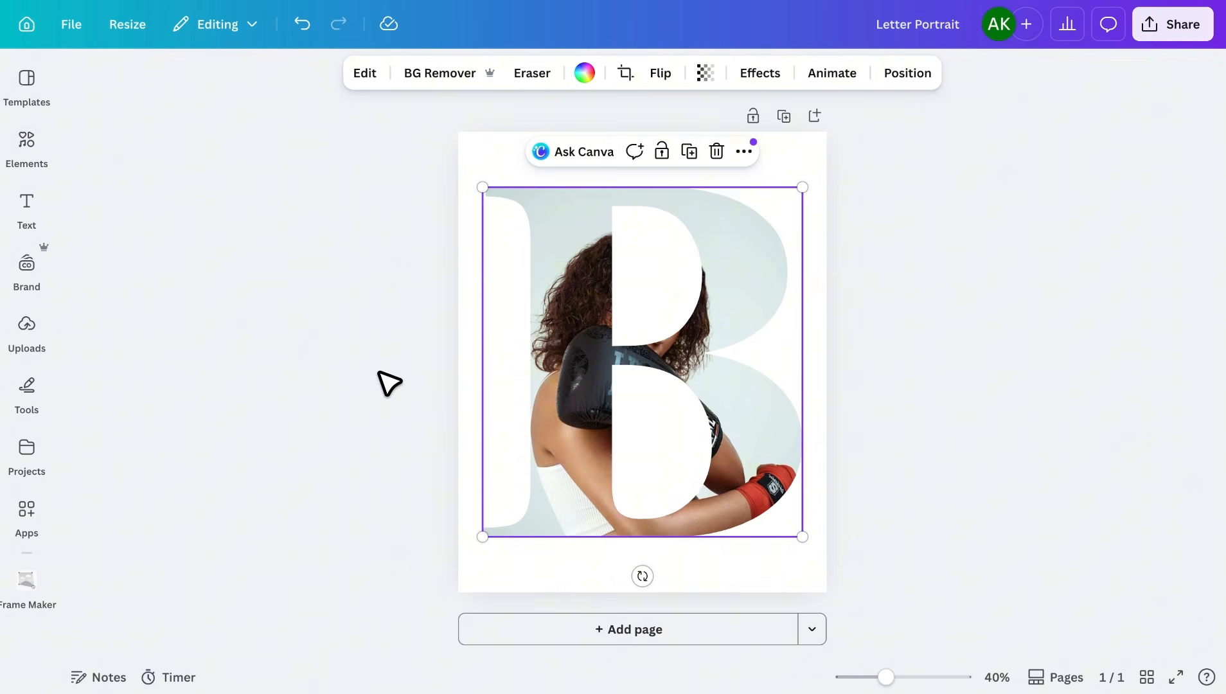
Reposition and slightly enlarge the boxer photo inside the B frame so her gloves and arms fill the letter.
double_click(588, 384)
drag(583, 380, 596, 302)
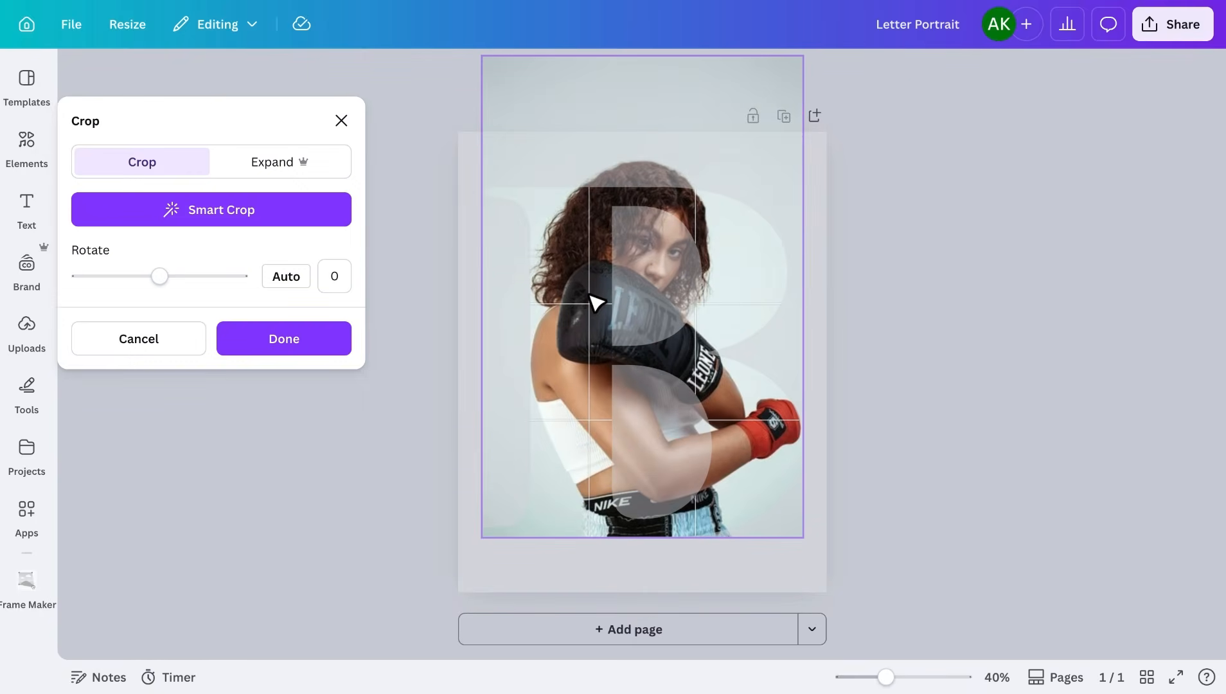
drag(482, 537, 468, 559)
drag(745, 486, 747, 465)
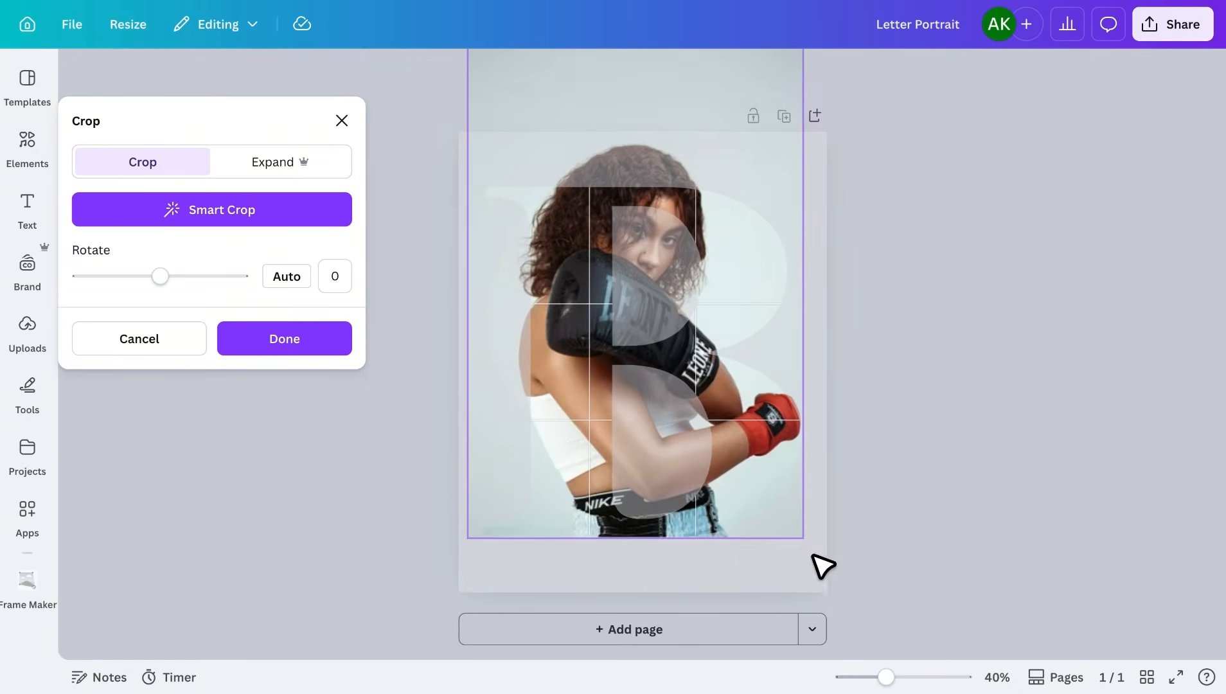
drag(803, 538, 809, 545)
click(737, 554)
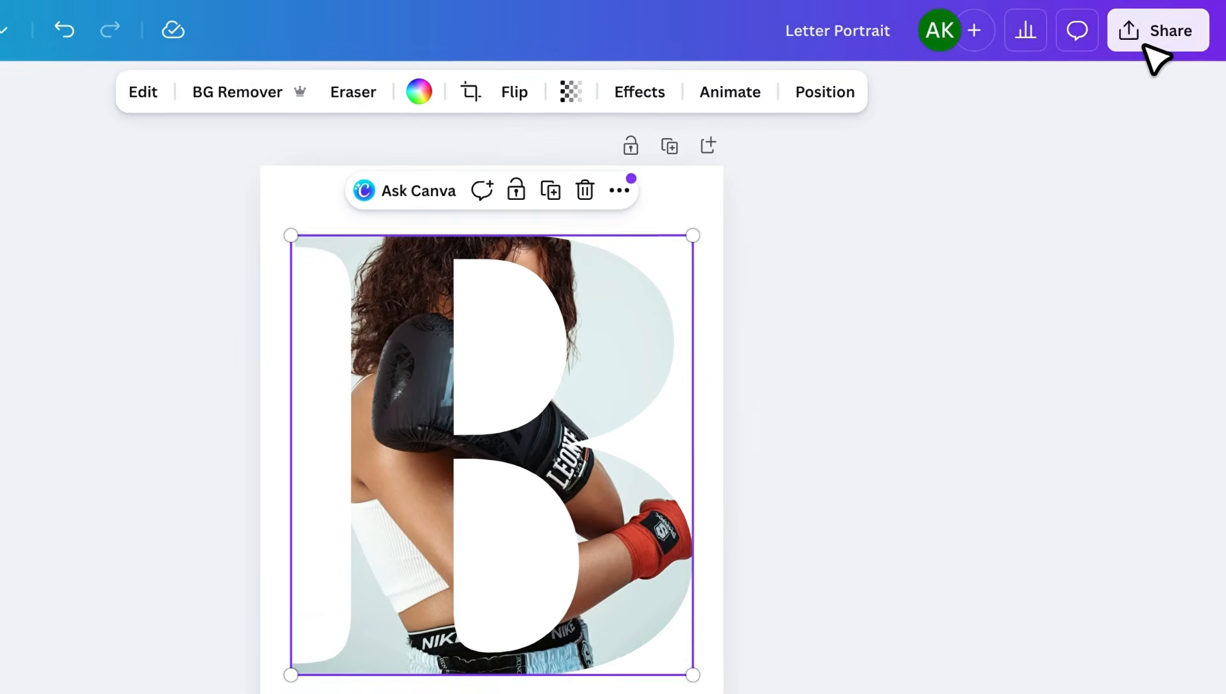
Download the design as a PNG with a transparent background.
click(1166, 26)
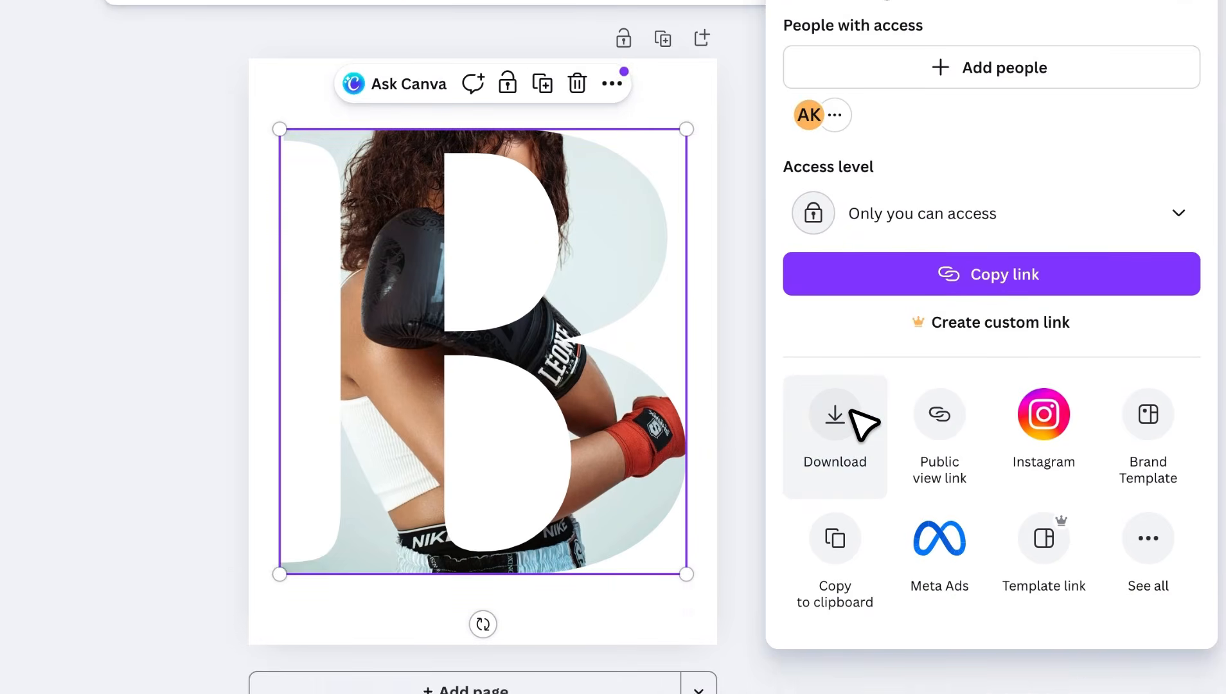
click(853, 412)
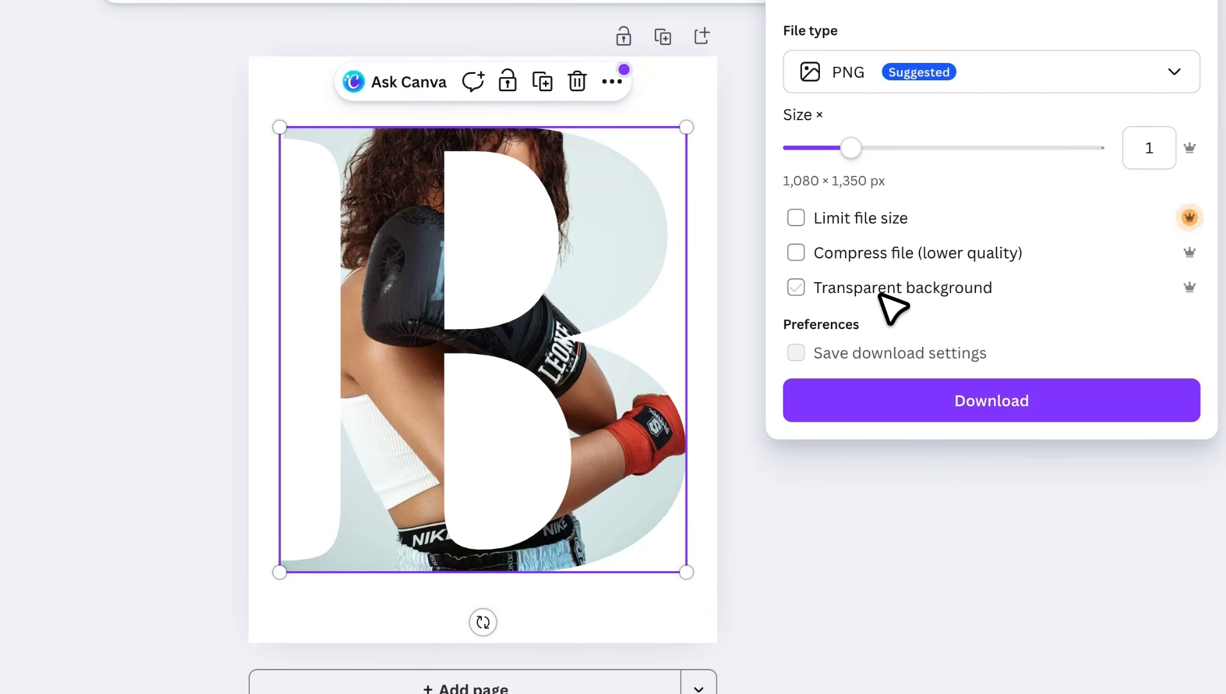
click(908, 399)
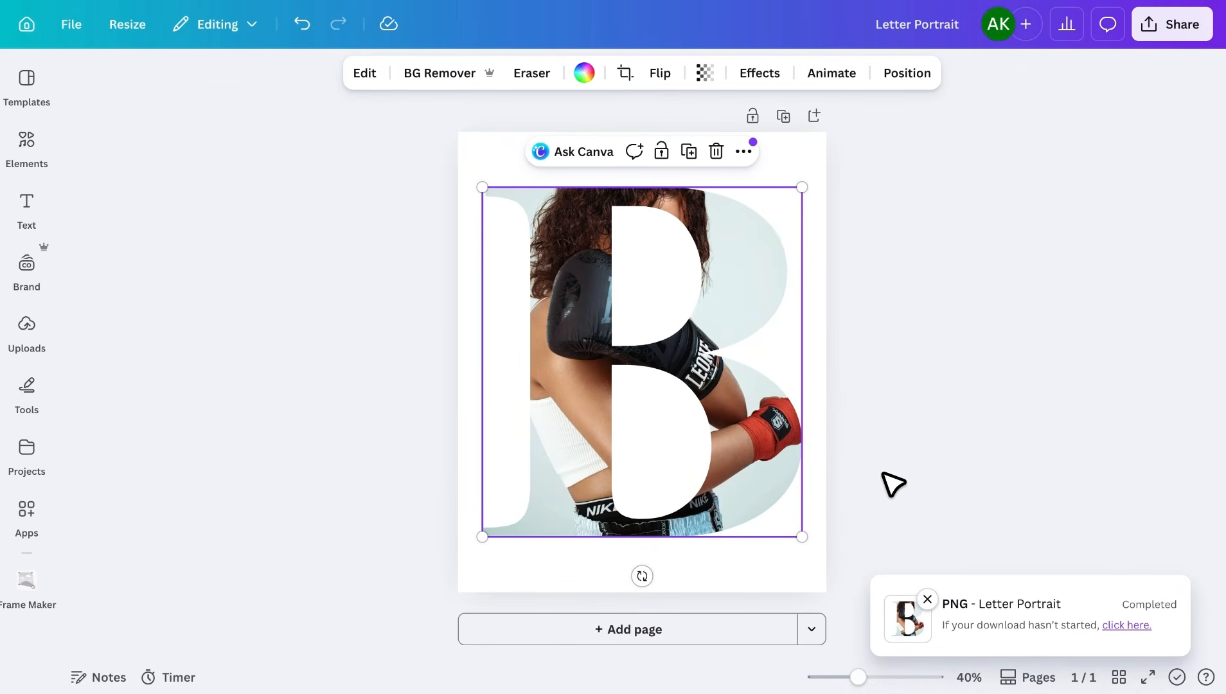
Add a second page and place the downloaded PNG of the photo-filled B on it.
click(791, 631)
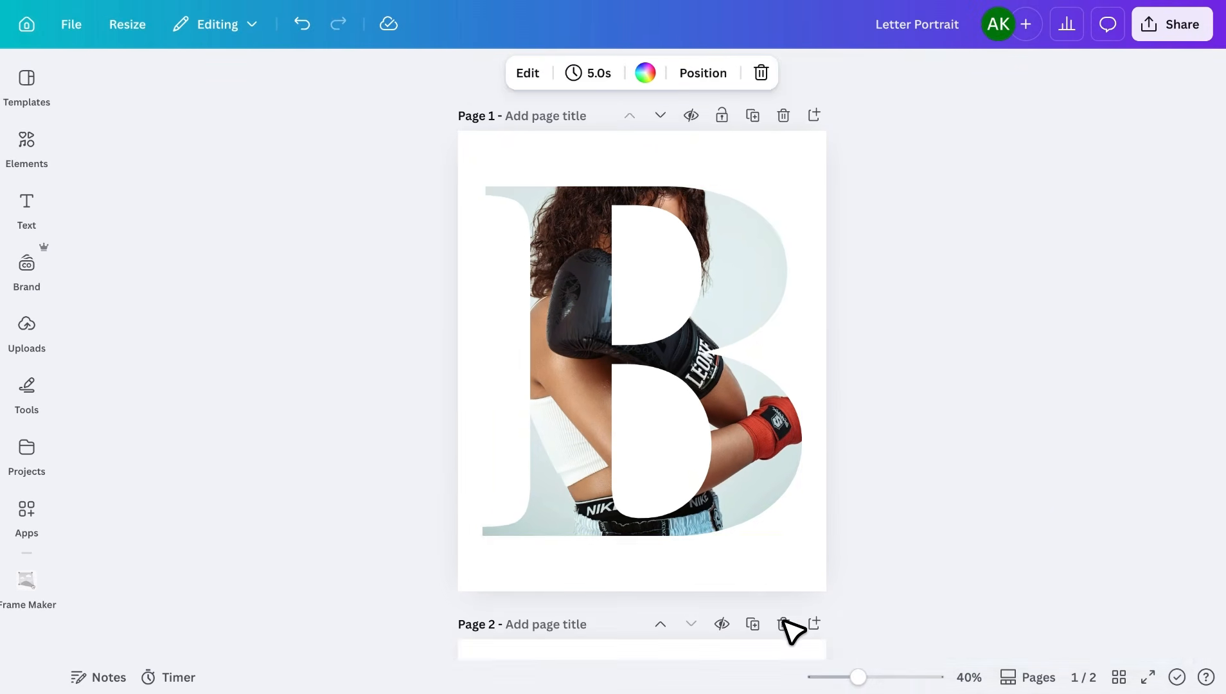
click(1029, 1)
drag(884, 50, 627, 281)
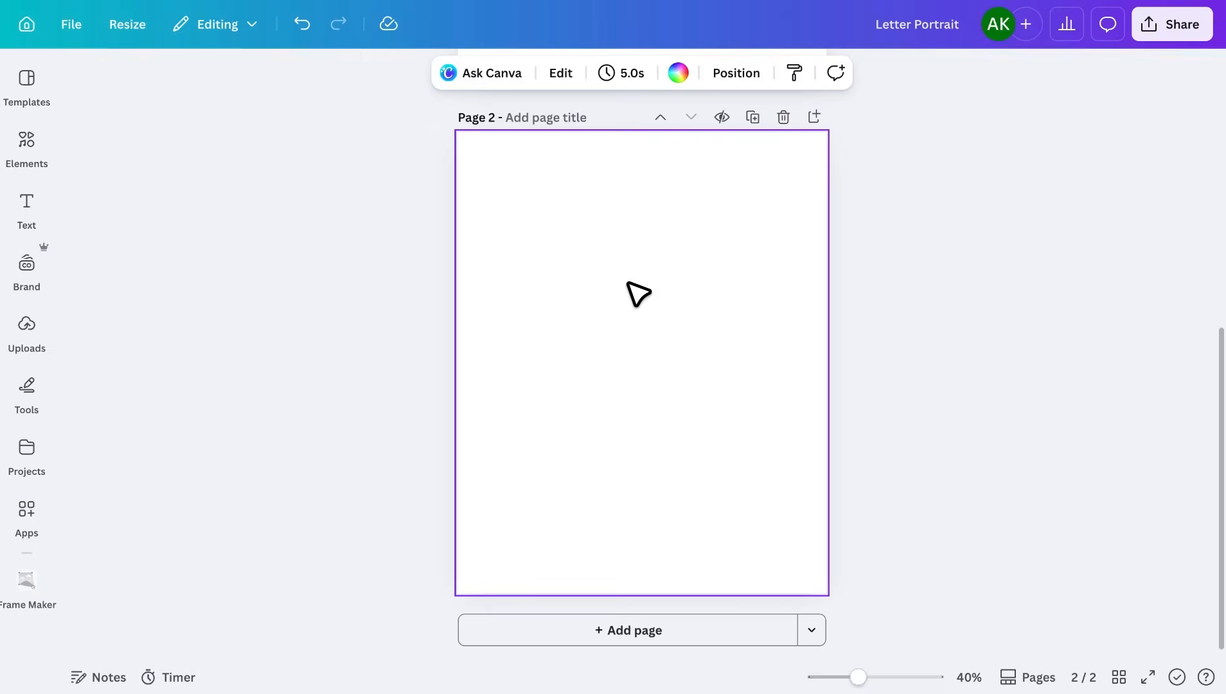
Trim the placed PNG slightly at its upper and lower edges and enlarge it to nearly the full page width.
drag(643, 228, 644, 241)
drag(643, 498, 643, 490)
drag(535, 242, 452, 182)
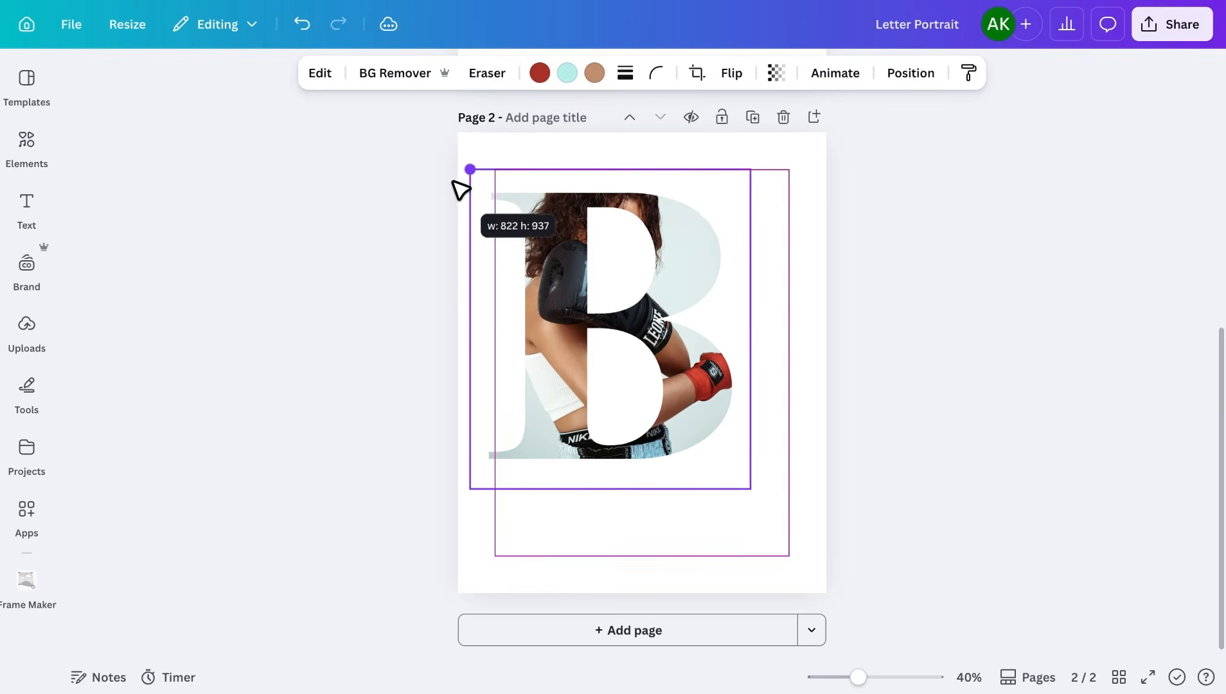
drag(751, 491, 766, 540)
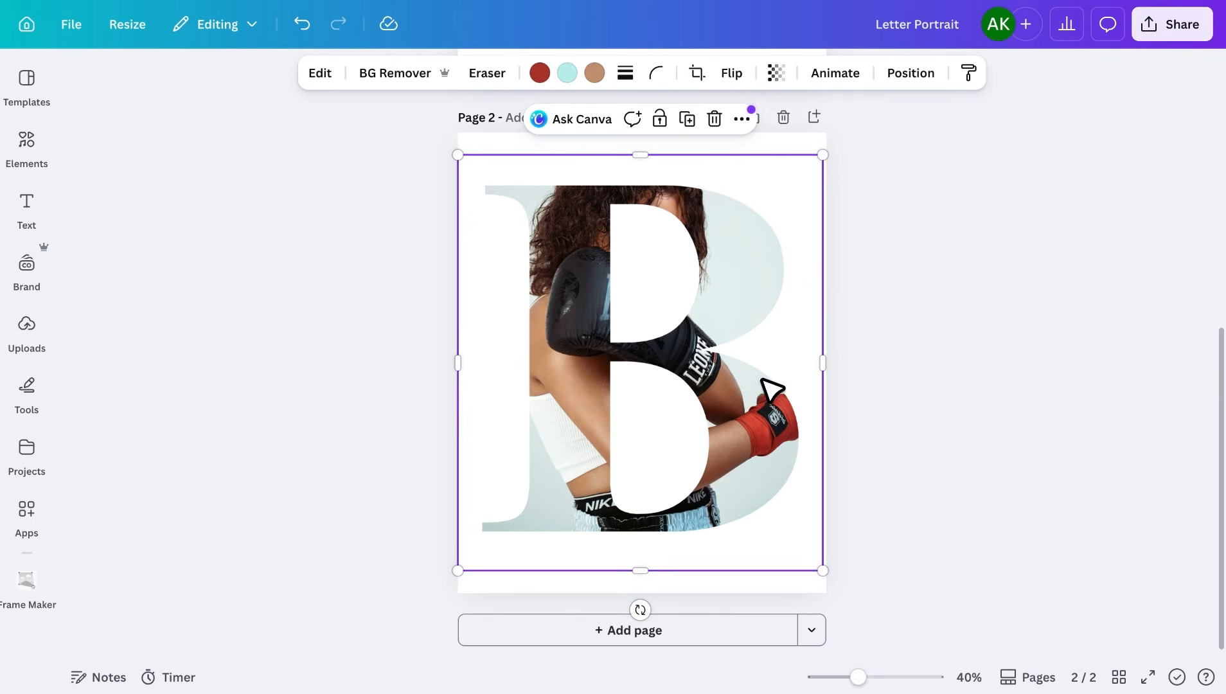
Change page 2's background to the near-black Brand Kit color.
click(556, 585)
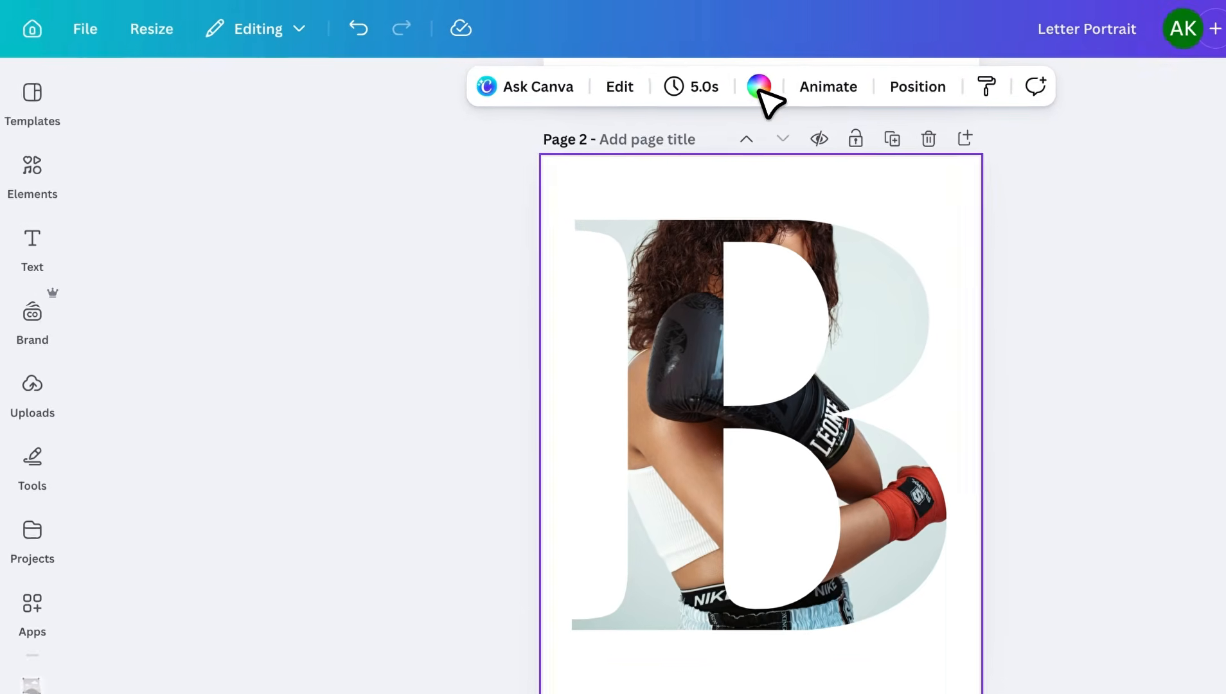
click(759, 90)
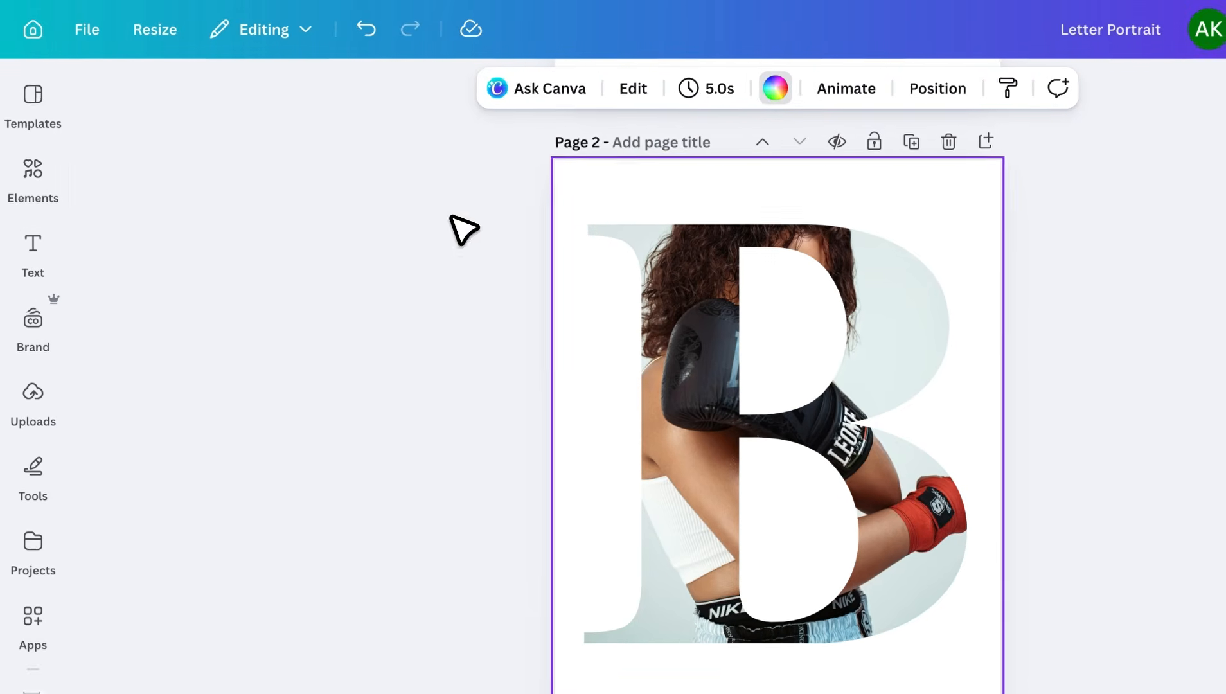
click(202, 384)
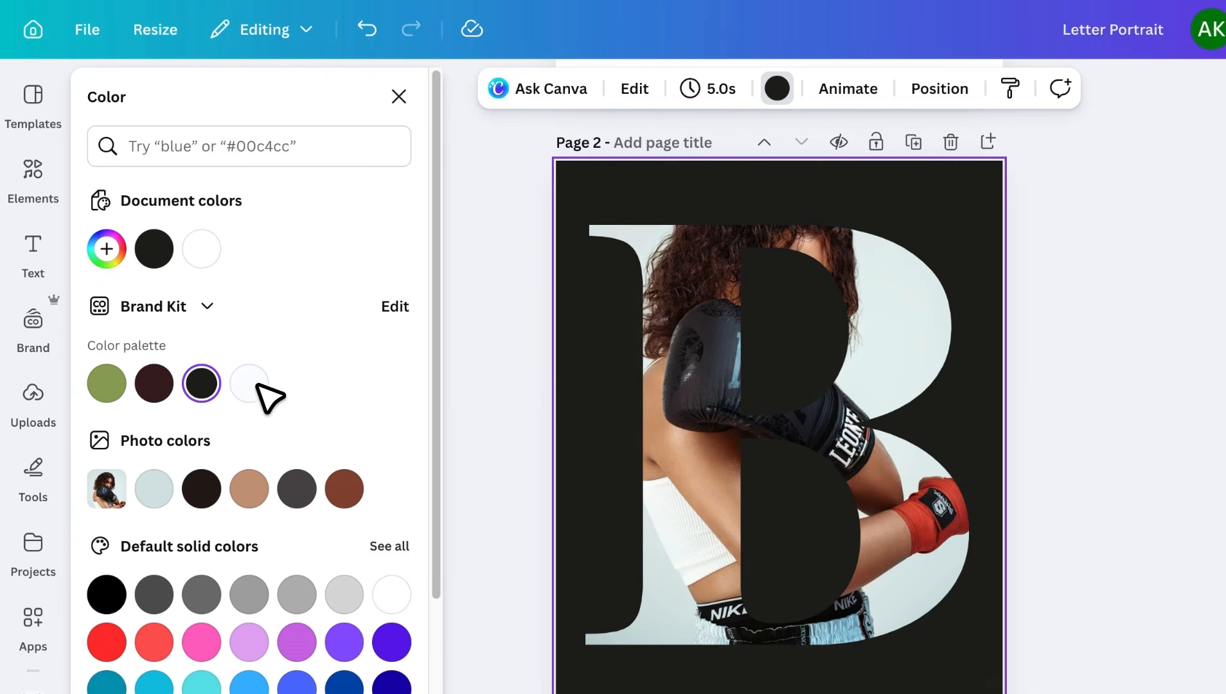
Apply the Outline shadow effect to the B image on page 2.
click(678, 434)
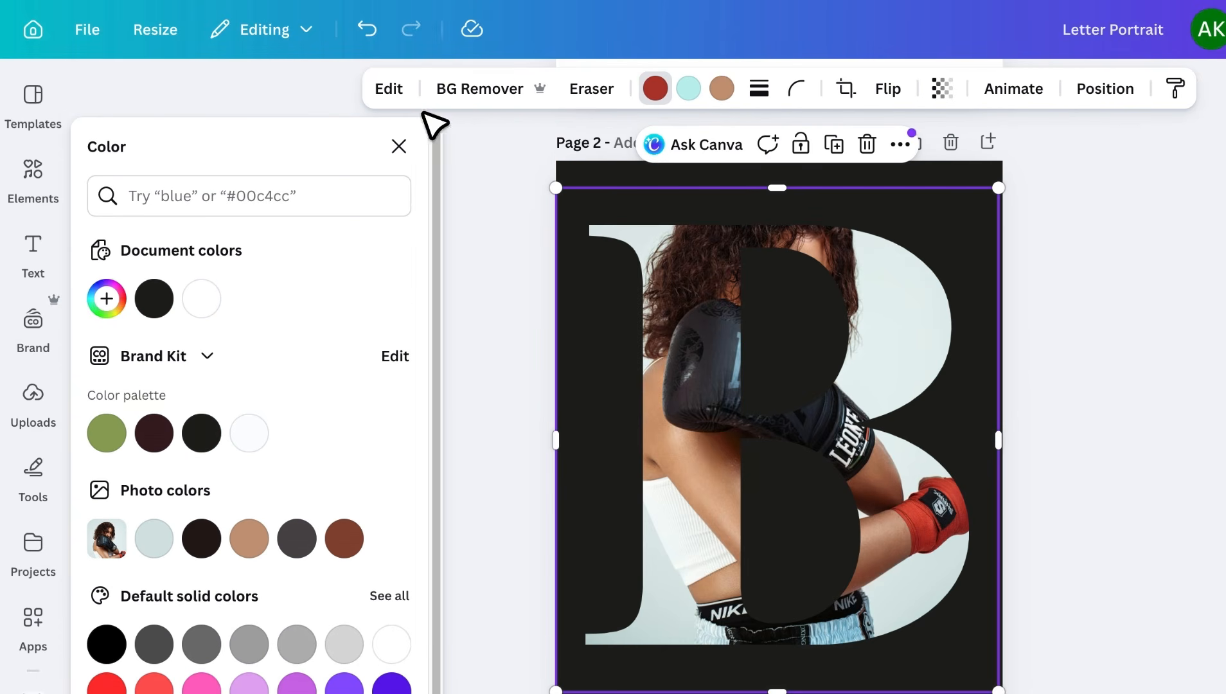
click(404, 100)
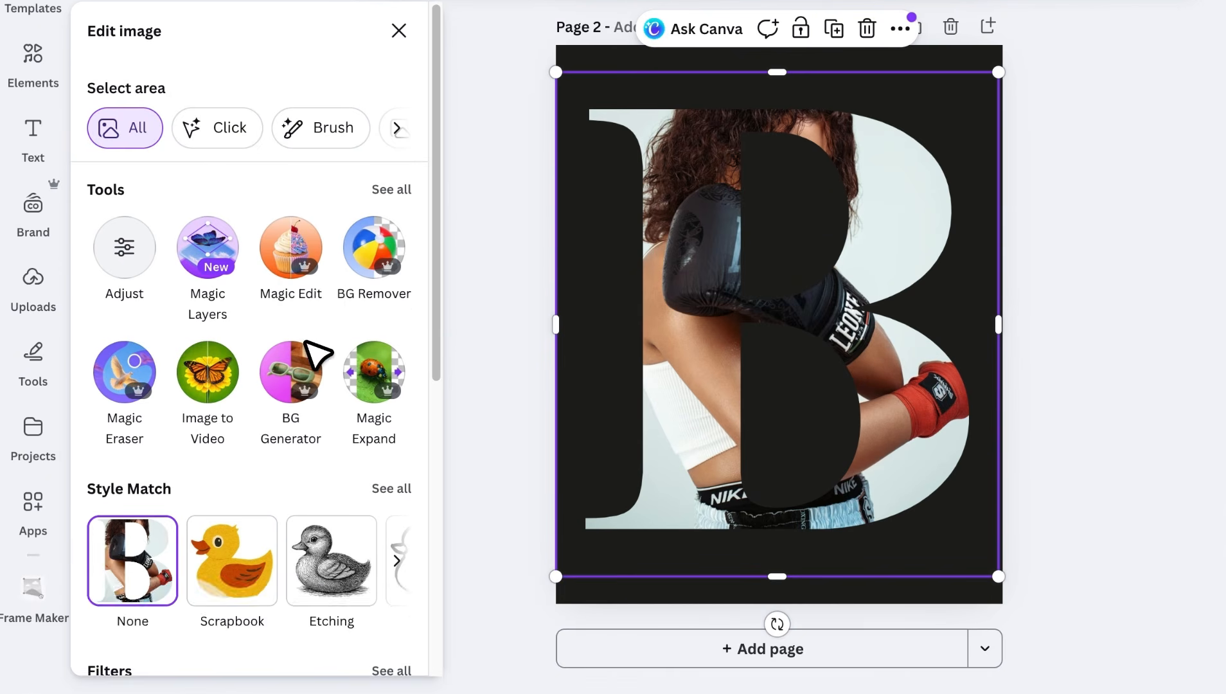
scroll(322, 488, down, 9)
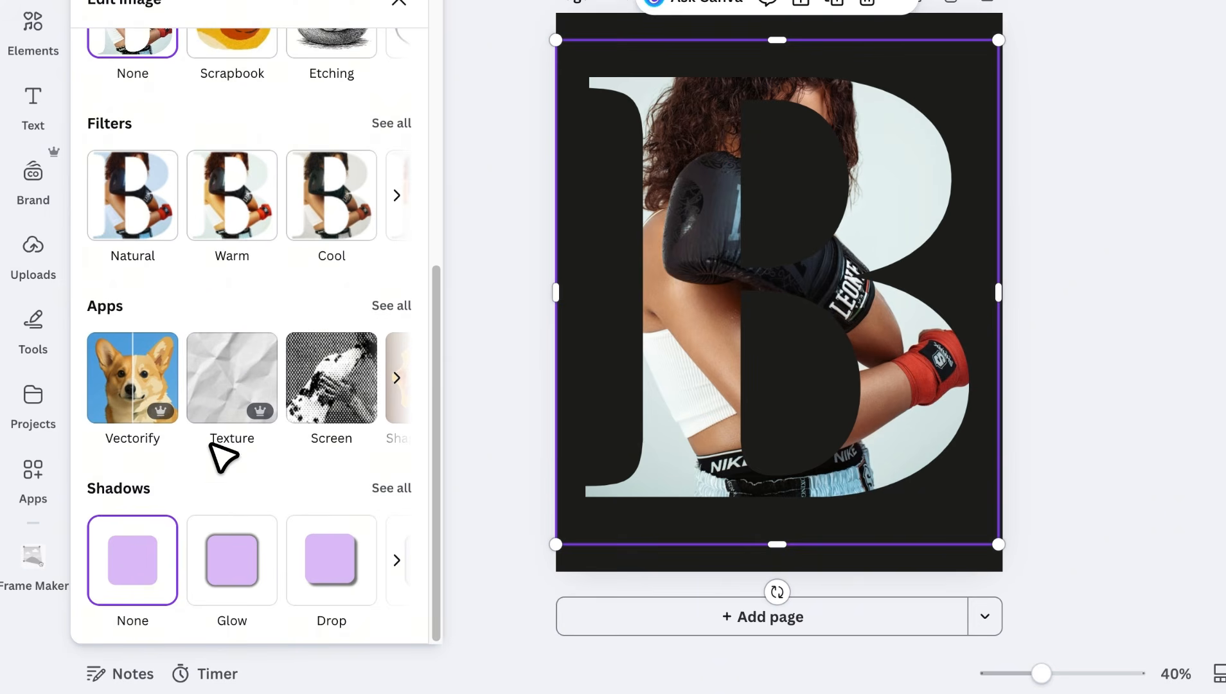
click(391, 488)
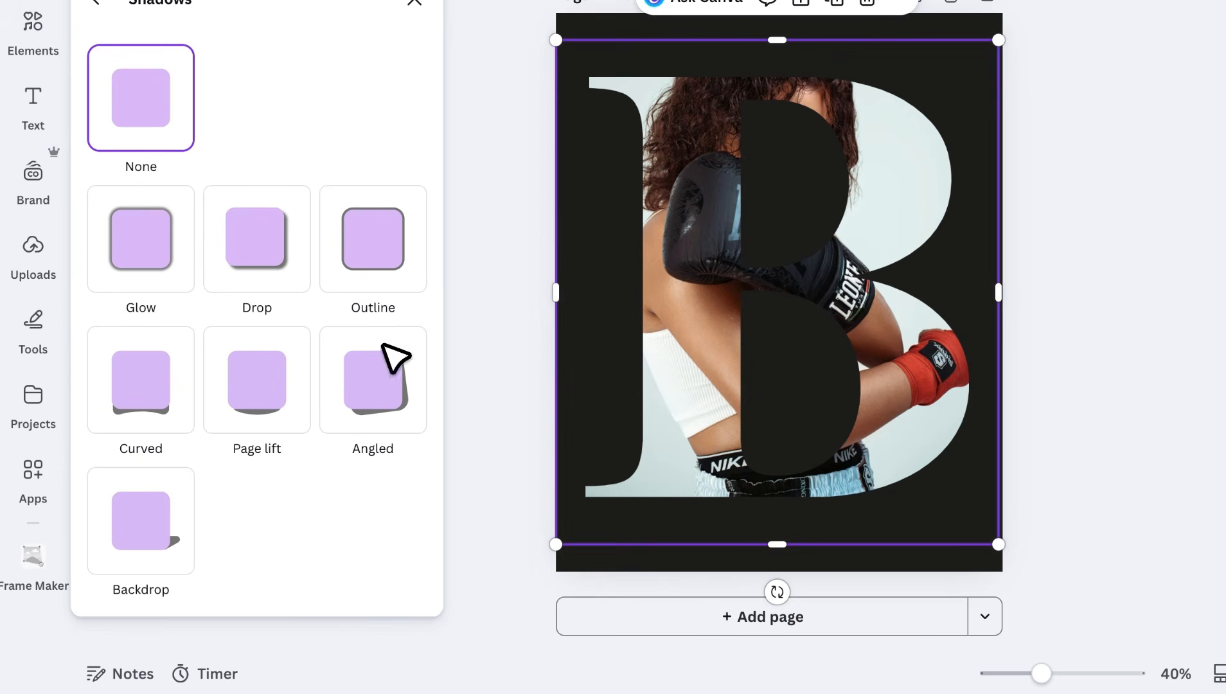
click(408, 268)
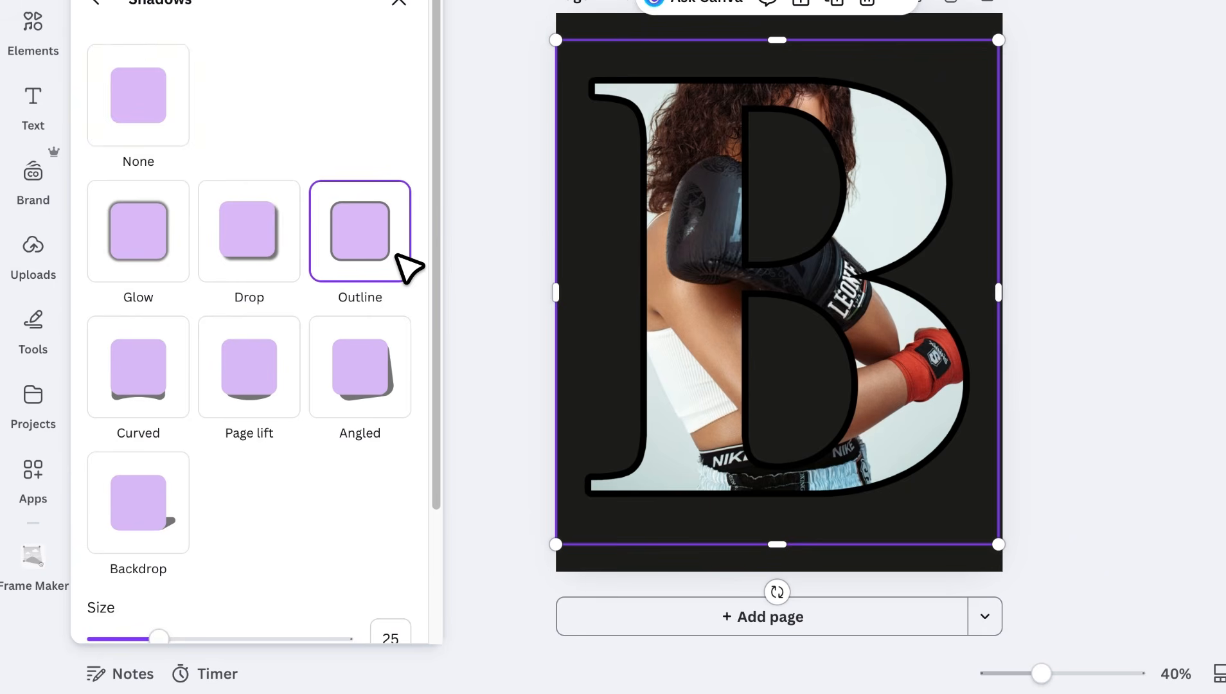
Set the B outline's color to white and its size to 10.
scroll(409, 268, down, 3)
click(396, 531)
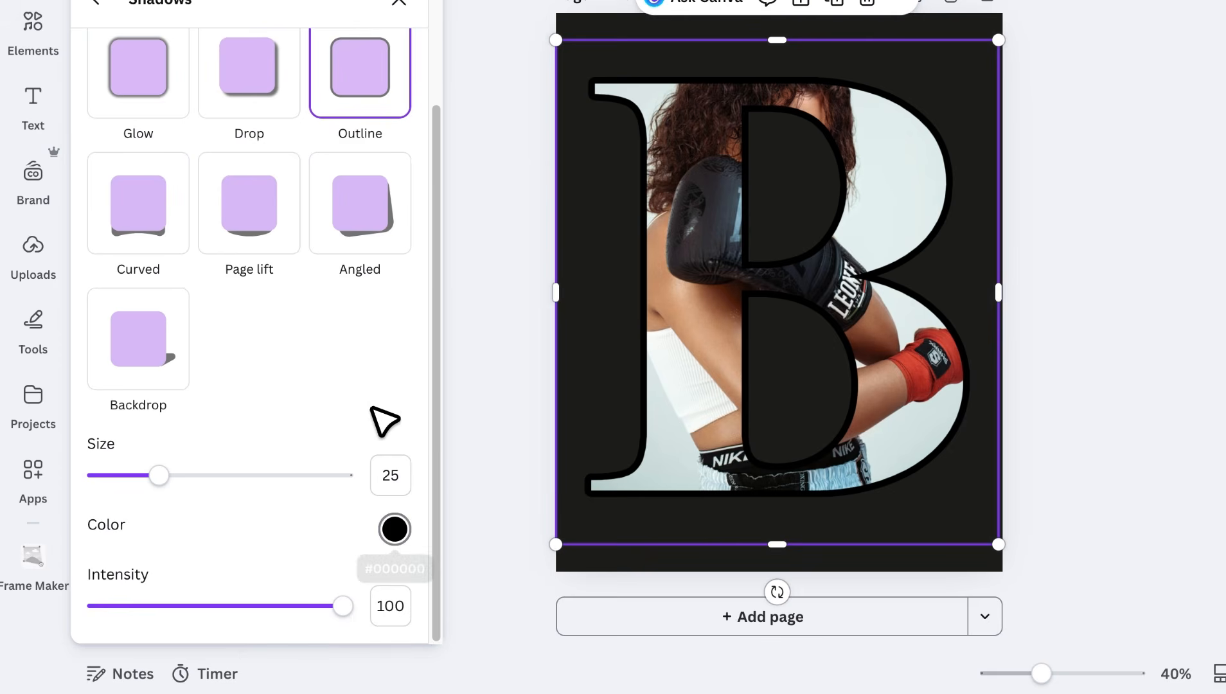
click(398, 292)
click(334, 378)
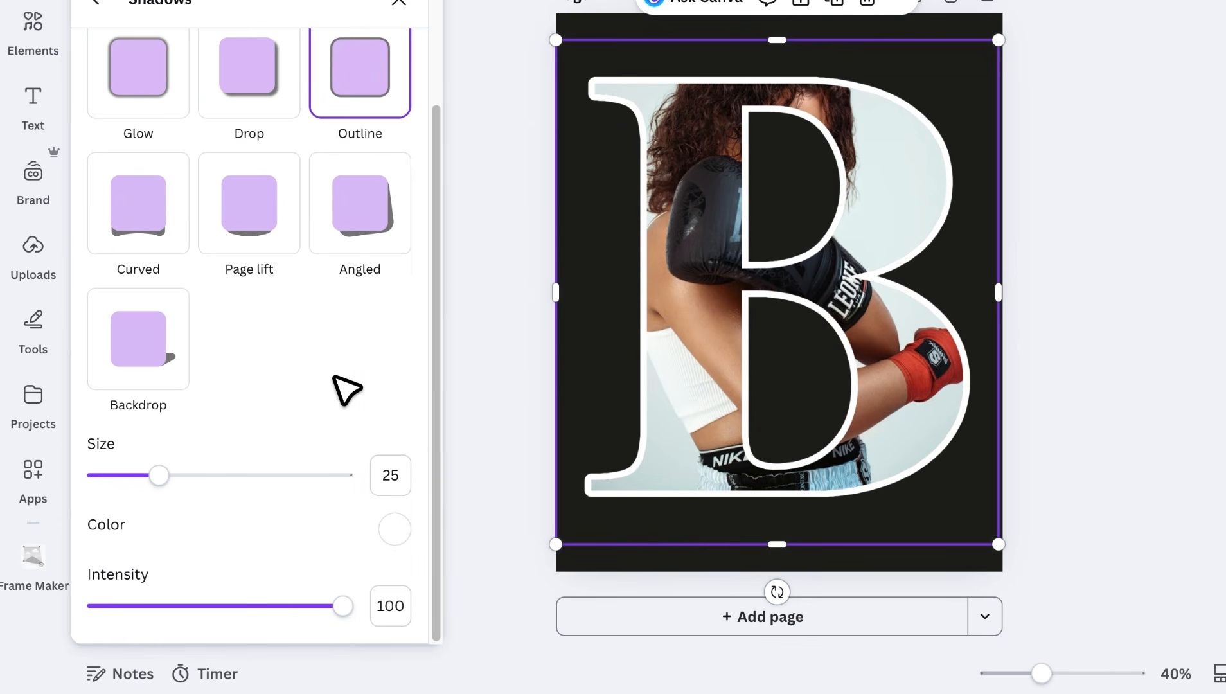
drag(158, 476, 123, 475)
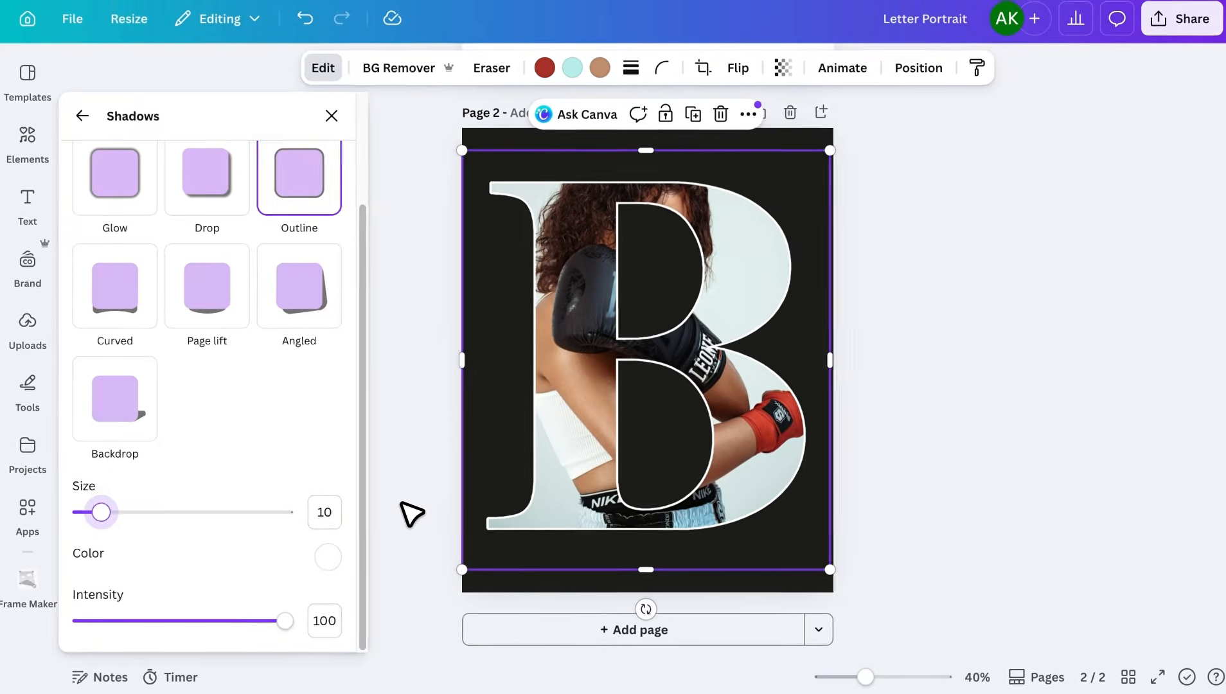
click(482, 464)
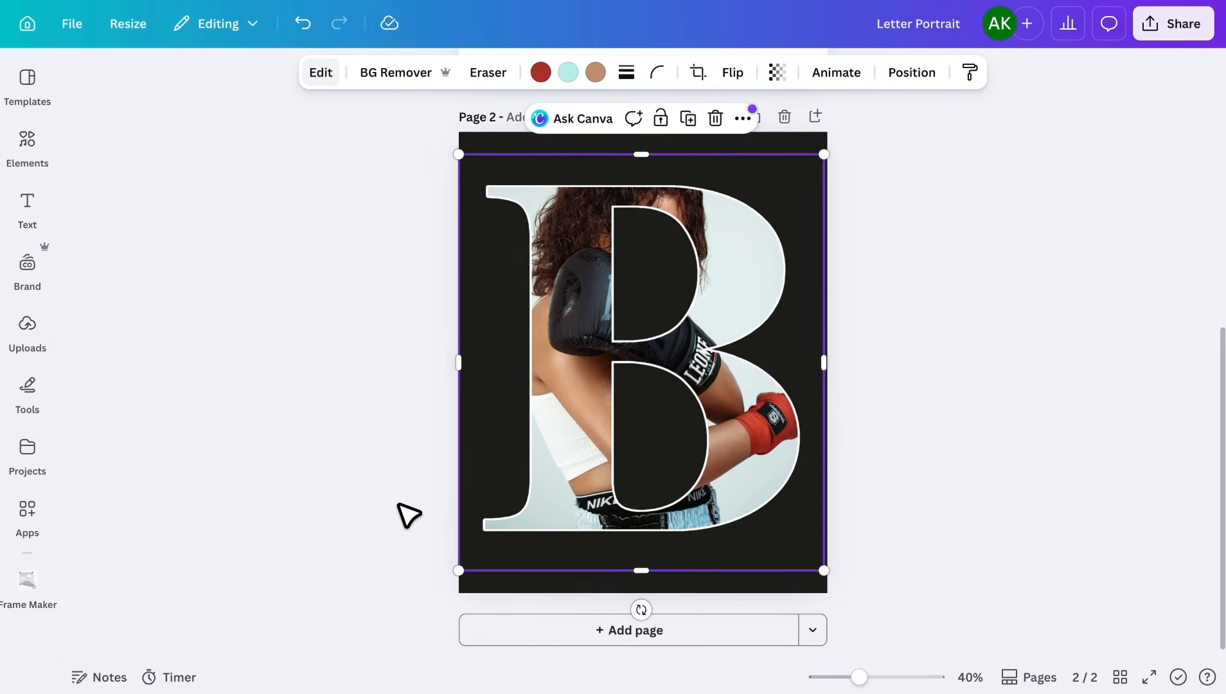
Download only page 2 as a PNG with a transparent background.
click(1174, 26)
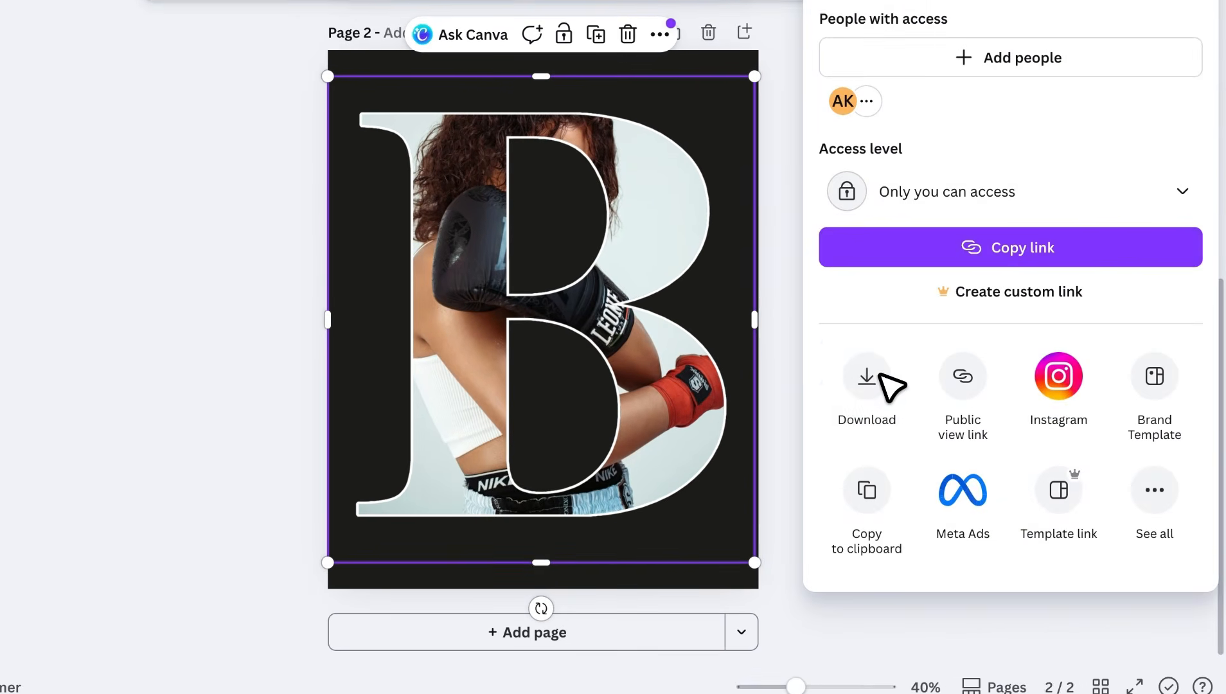
click(926, 429)
click(926, 320)
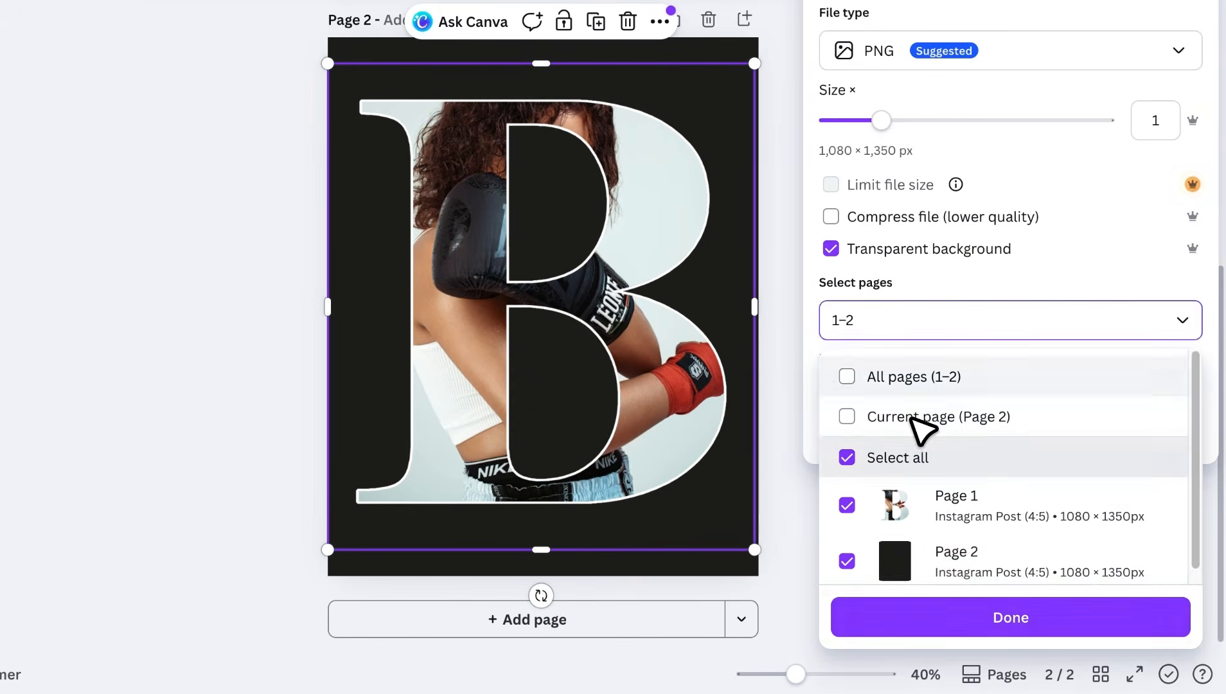
click(916, 418)
click(1002, 620)
click(1007, 430)
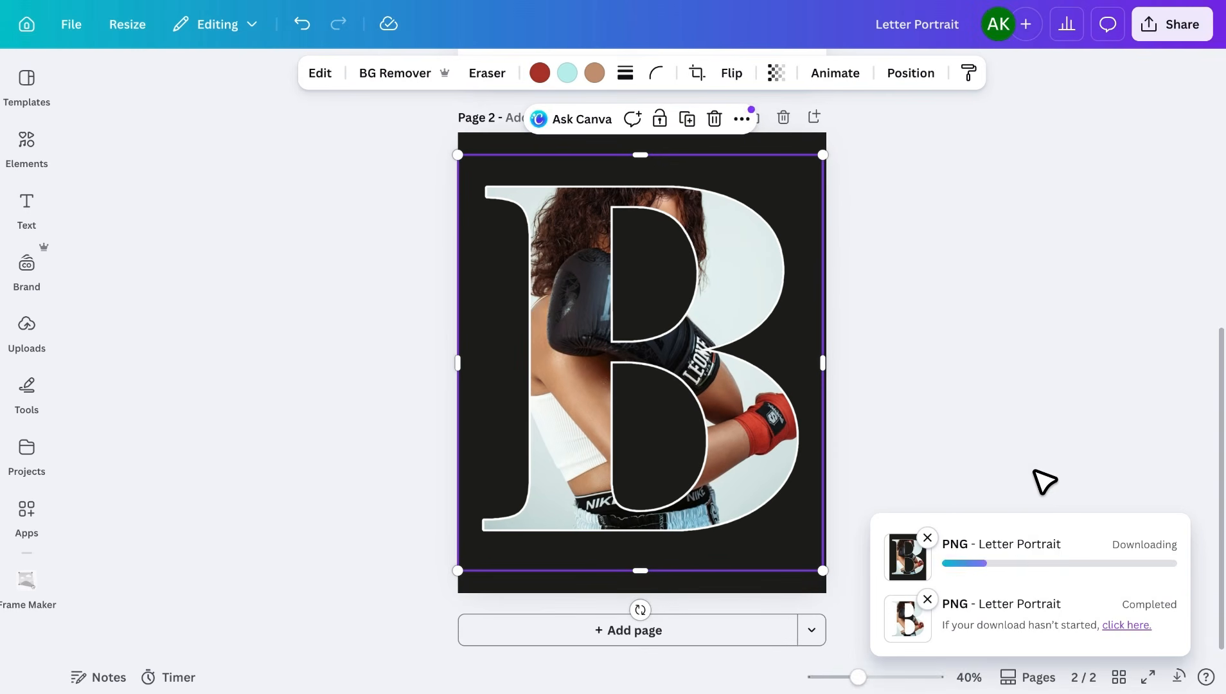
Add a third page and place the downloaded PNG of the outlined B on it.
click(726, 631)
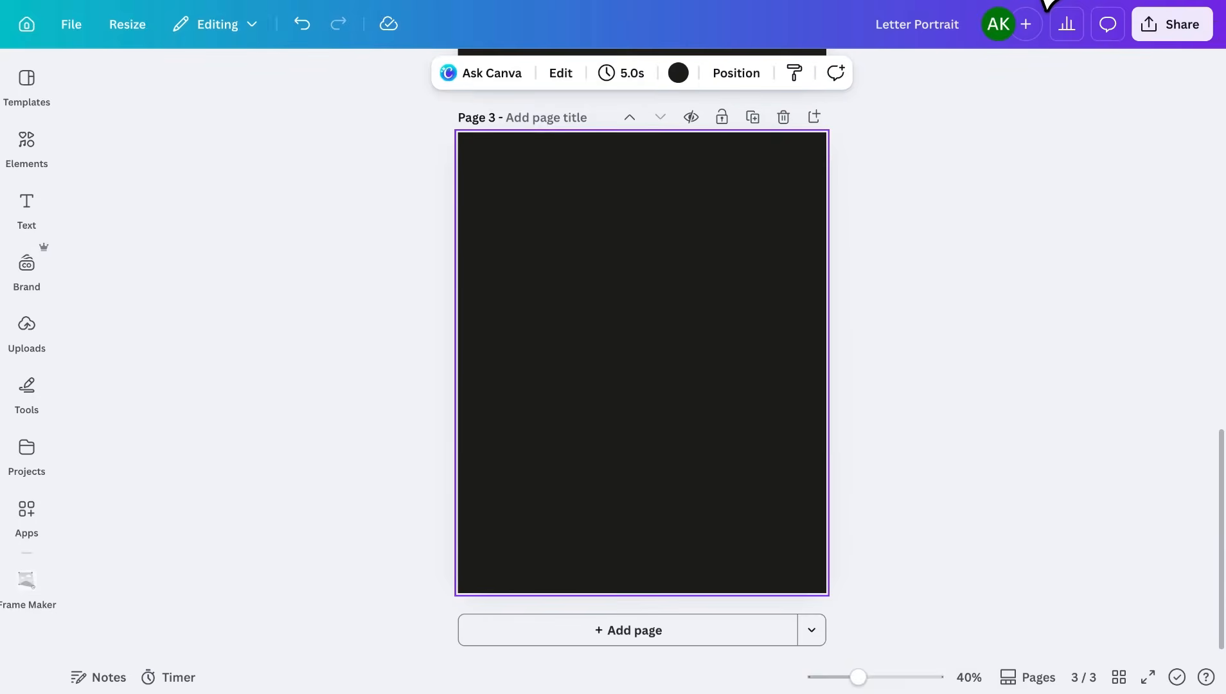
click(1043, 2)
drag(900, 53, 679, 236)
click(522, 294)
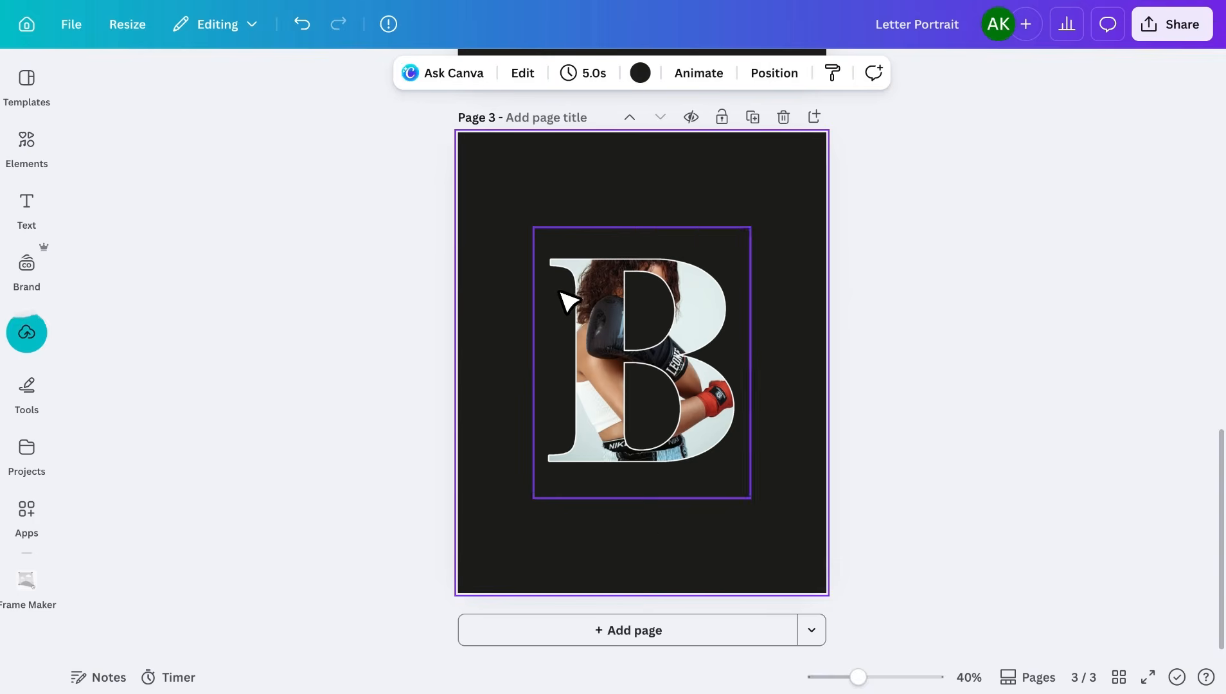
click(561, 294)
Enlarge the placed PNG to the full page width and trim its empty upper and lower edges.
drag(534, 227, 457, 132)
drag(751, 499, 797, 565)
drag(799, 528, 800, 542)
drag(739, 146, 740, 170)
drag(737, 370, 736, 359)
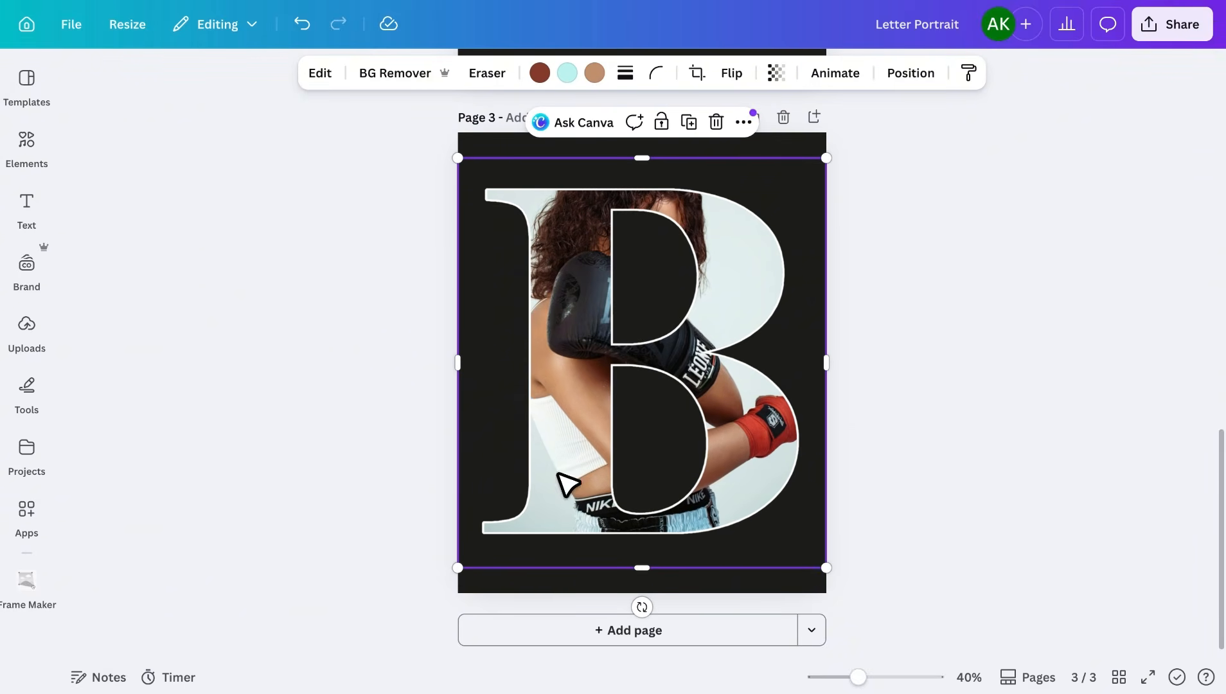
Change page 3's background to white and apply the Drop shadow effect to the outlined B.
click(561, 589)
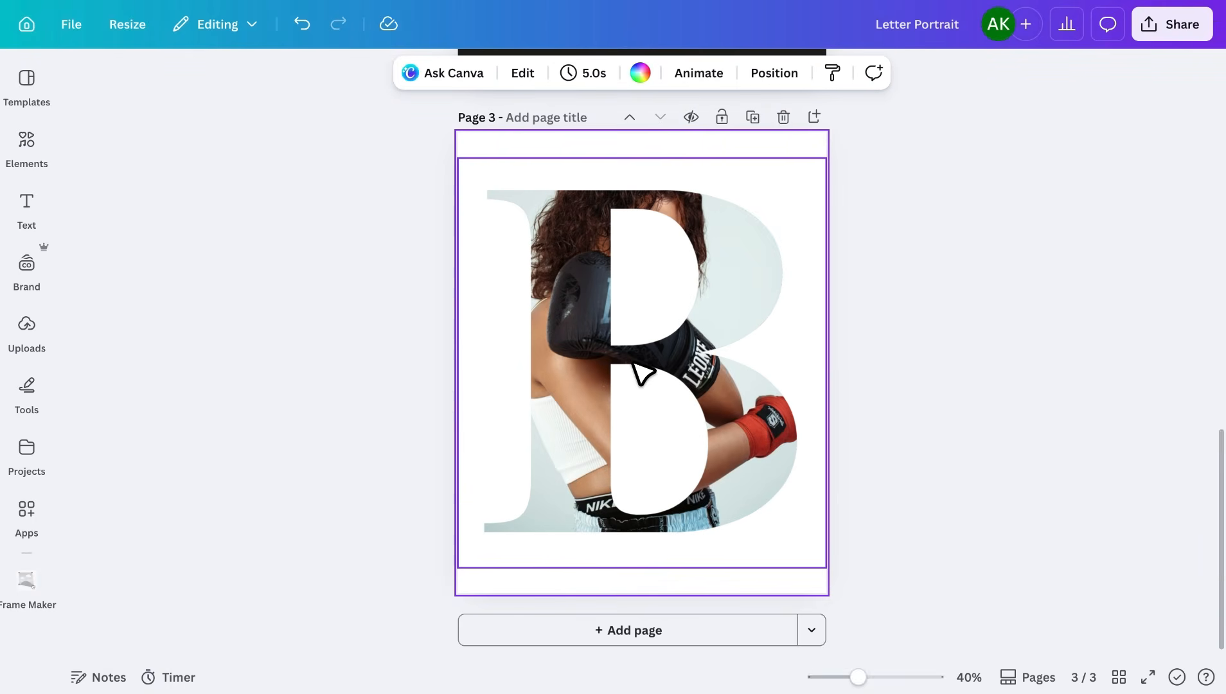
click(584, 237)
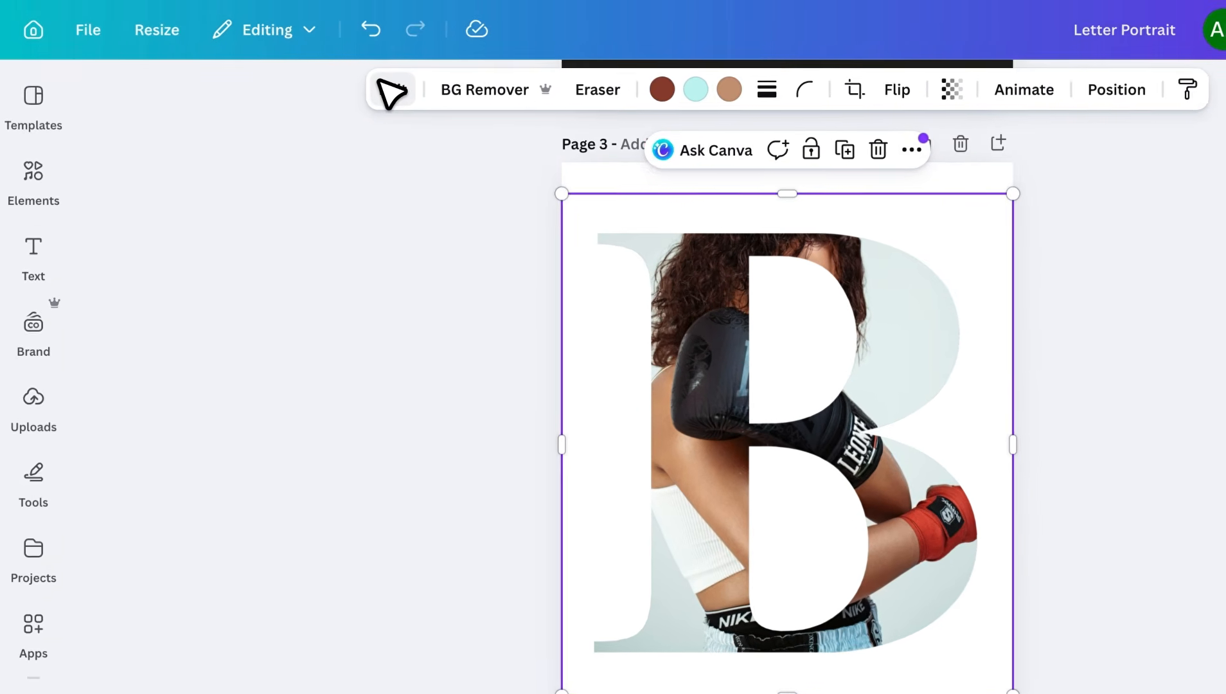
click(320, 72)
scroll(303, 531, down, 8)
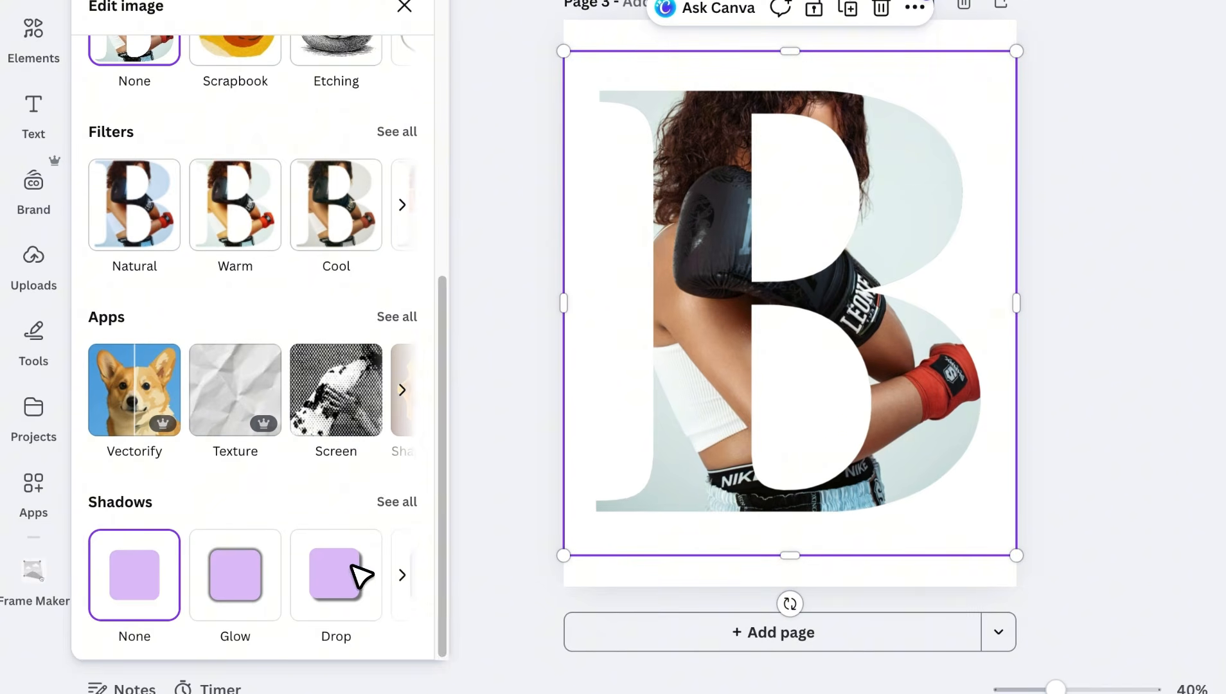
click(360, 579)
click(347, 582)
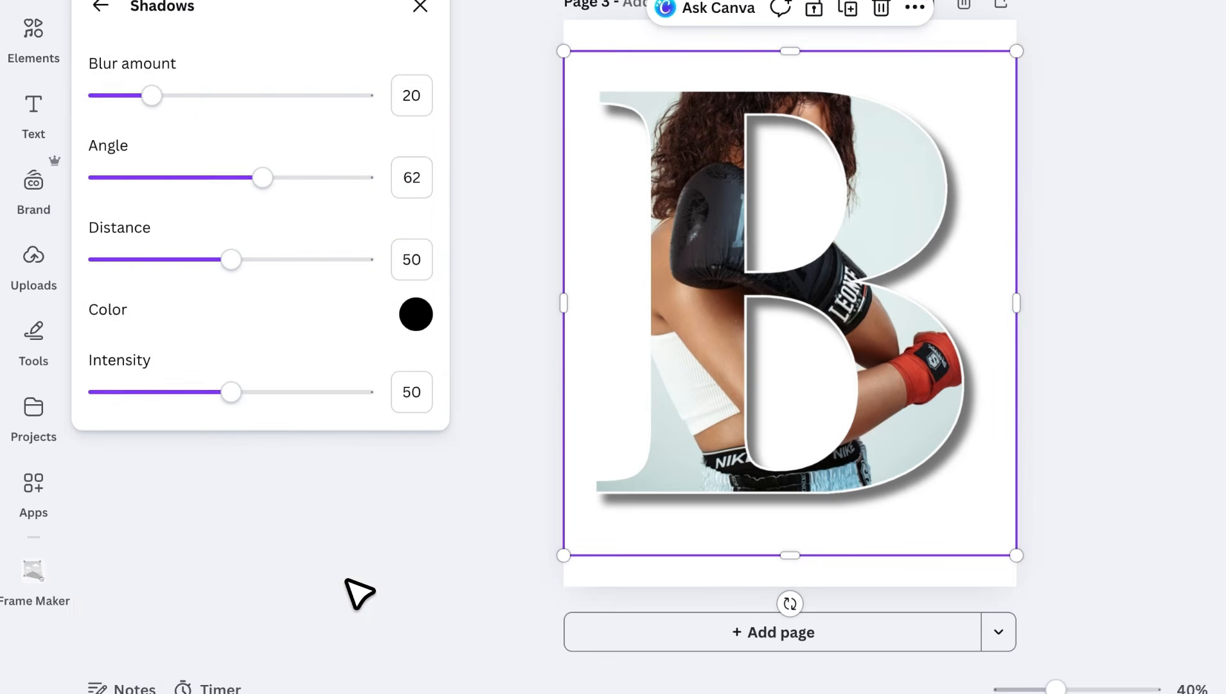
Set the B's drop shadow distance to 37 and intensity to 31, and trim the image's upper and lower edges further.
drag(234, 261, 212, 259)
drag(212, 350, 198, 351)
drag(228, 482, 185, 485)
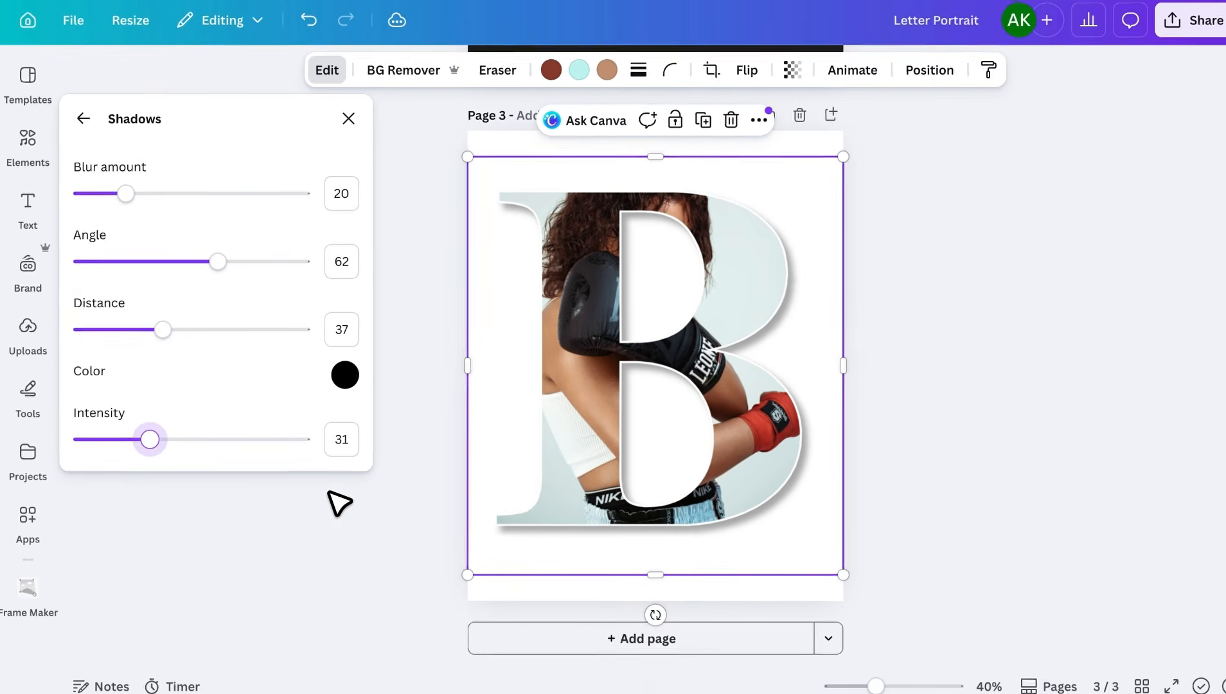
click(397, 545)
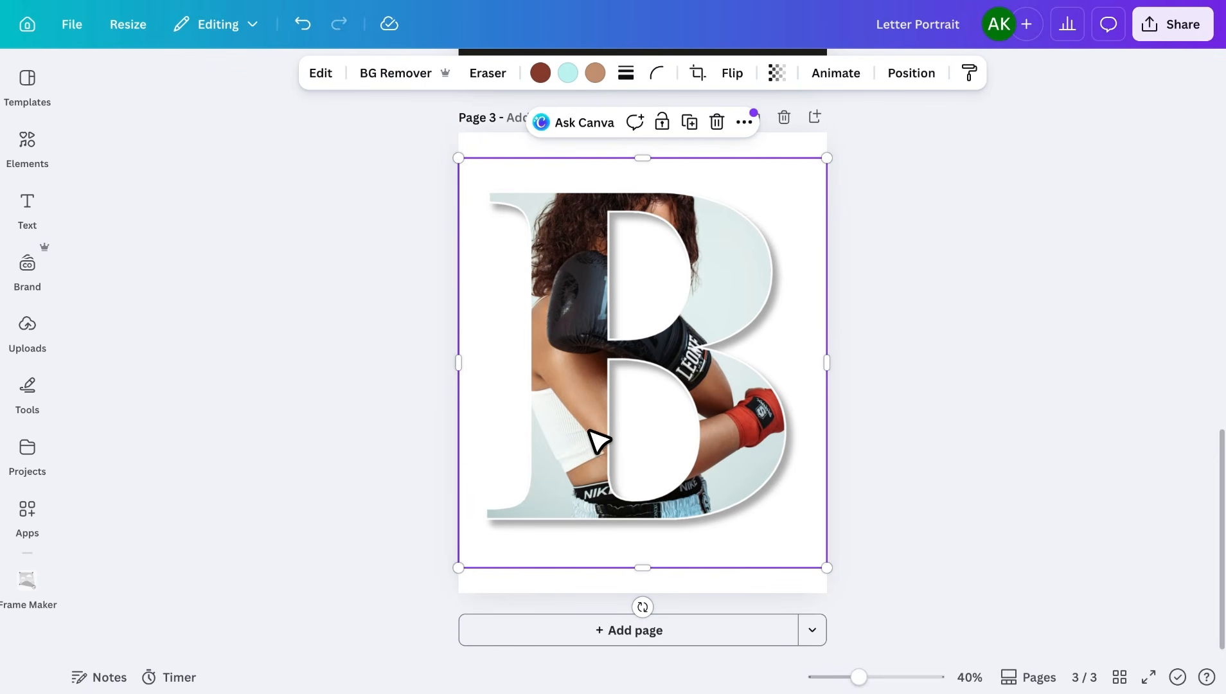
drag(644, 158, 644, 177)
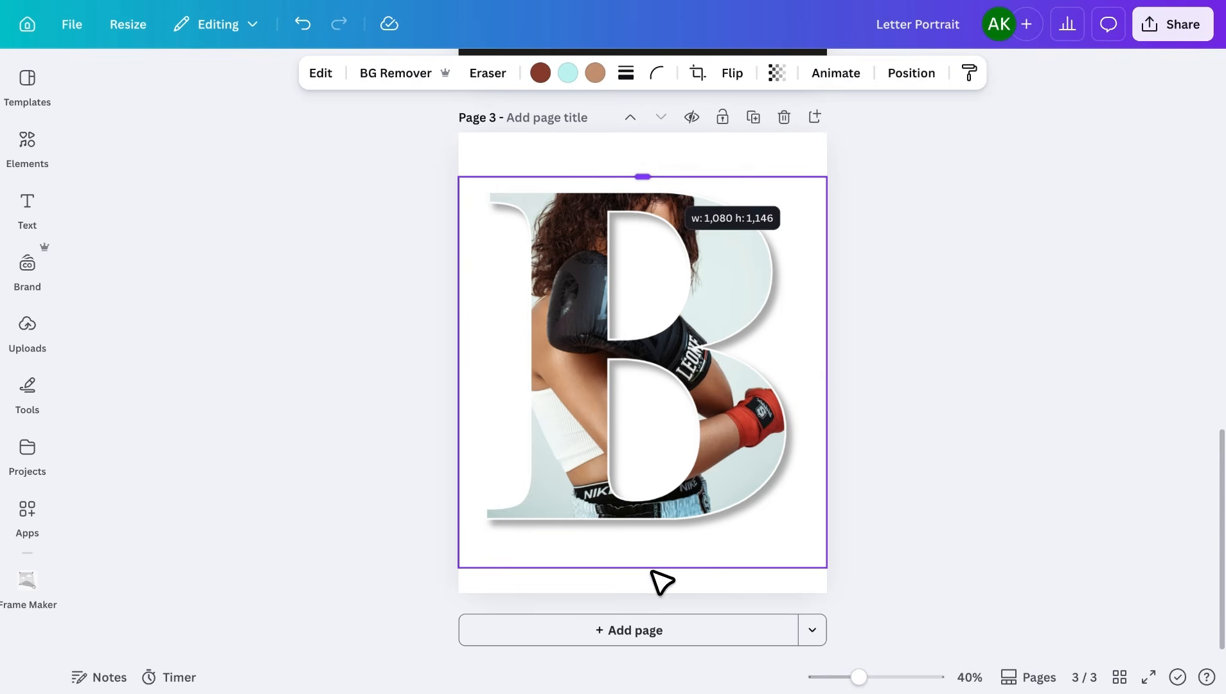
drag(644, 568, 644, 548)
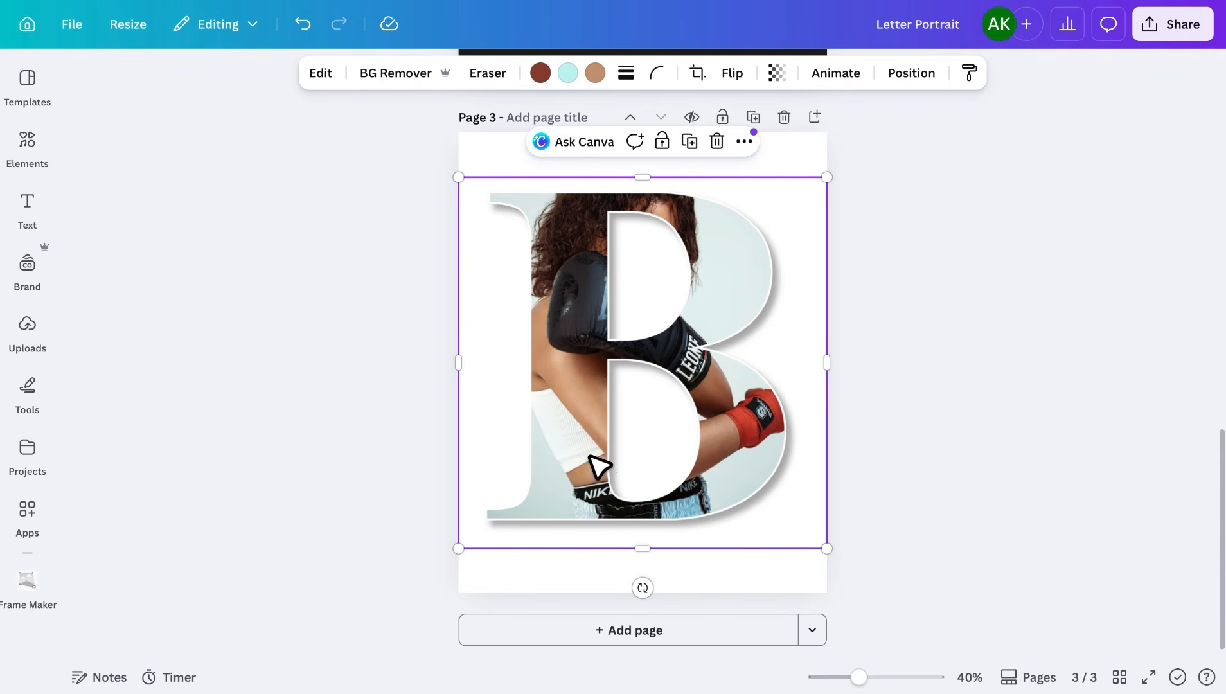
Add the original boxer photo to page 3 and remove its background.
mouse_move(32, 344)
click(228, 523)
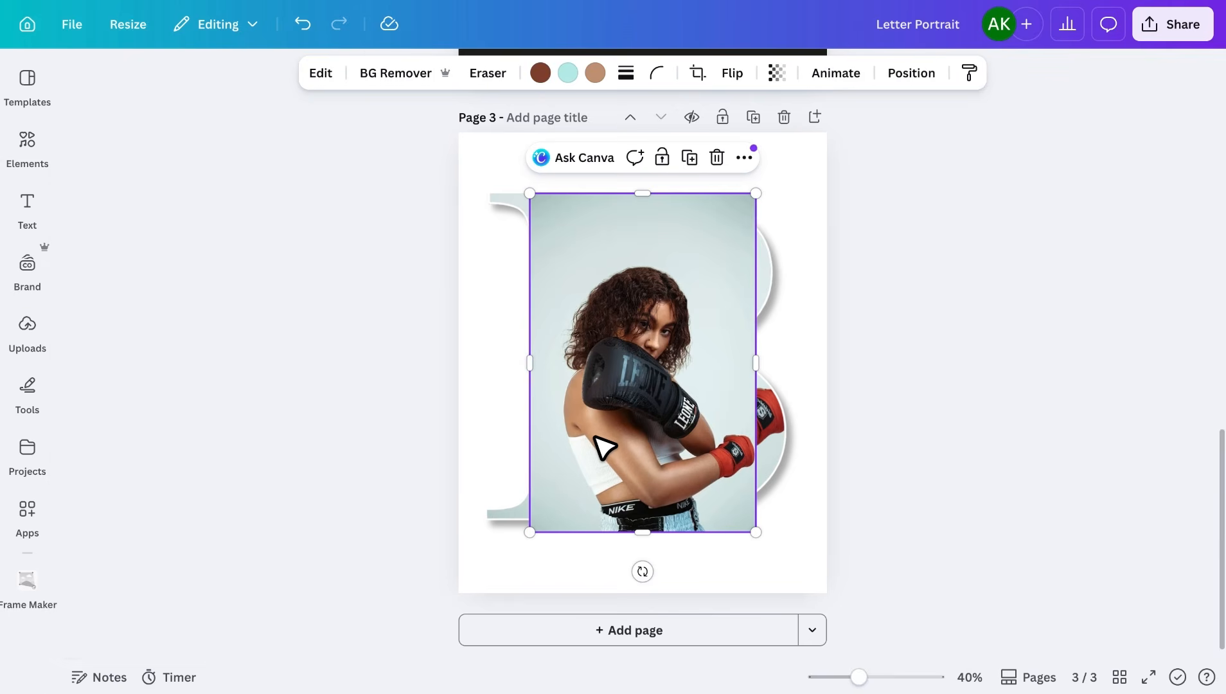
click(397, 75)
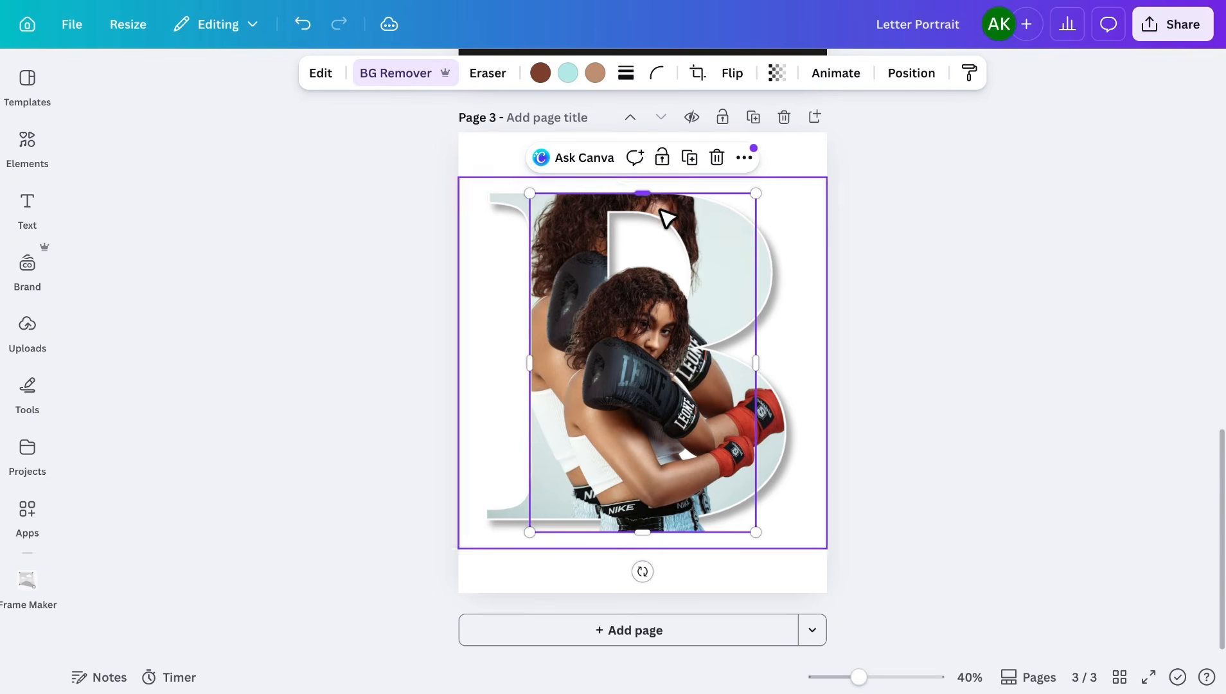
Scale and align the boxer cutout over the photo in the B, then crop it to her head and gloves.
drag(530, 258, 402, 167)
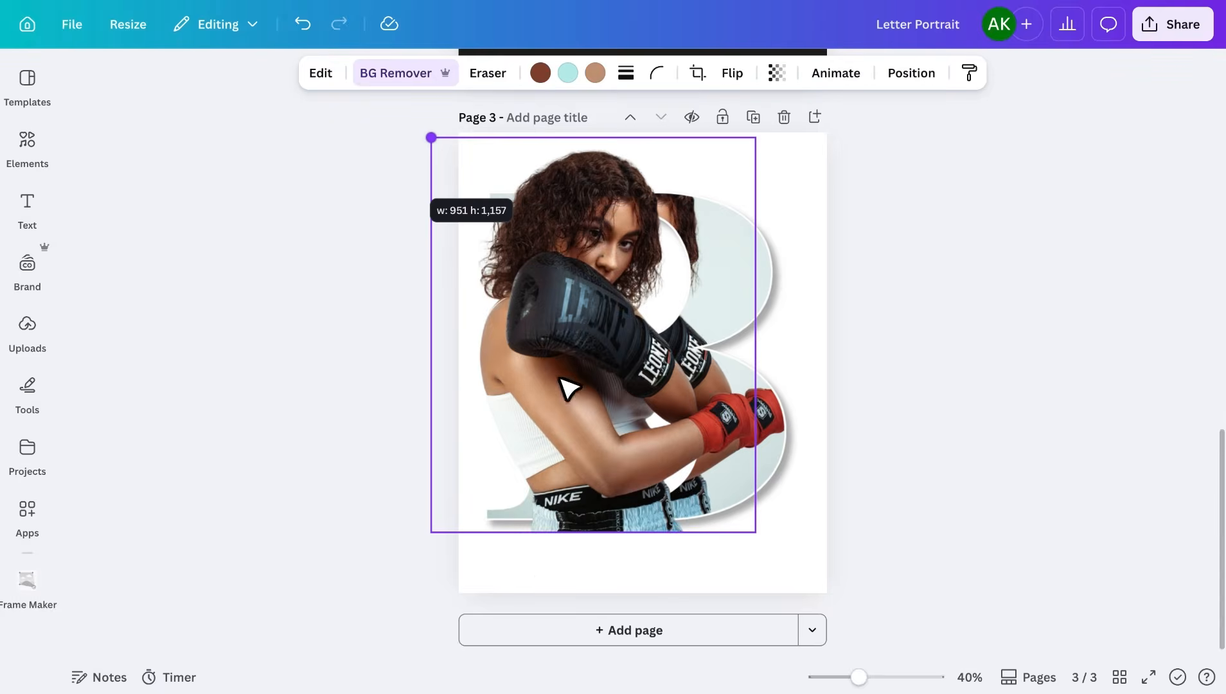
drag(560, 380, 614, 382)
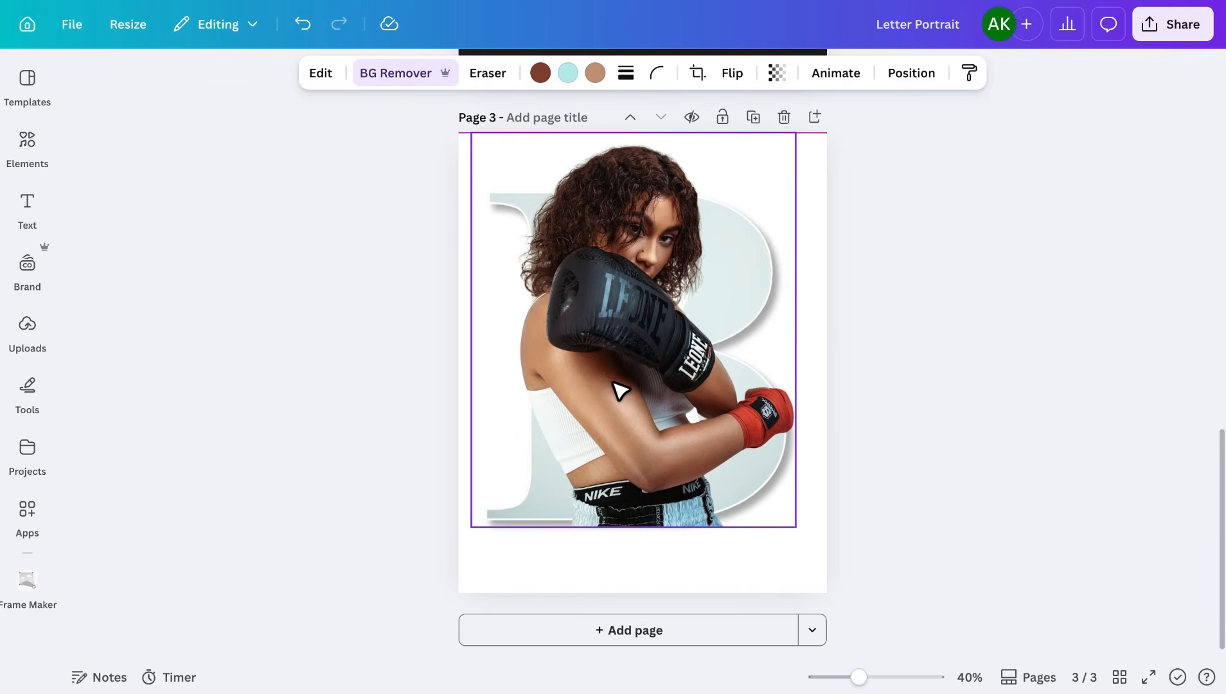
drag(637, 527, 657, 502)
drag(797, 133, 791, 139)
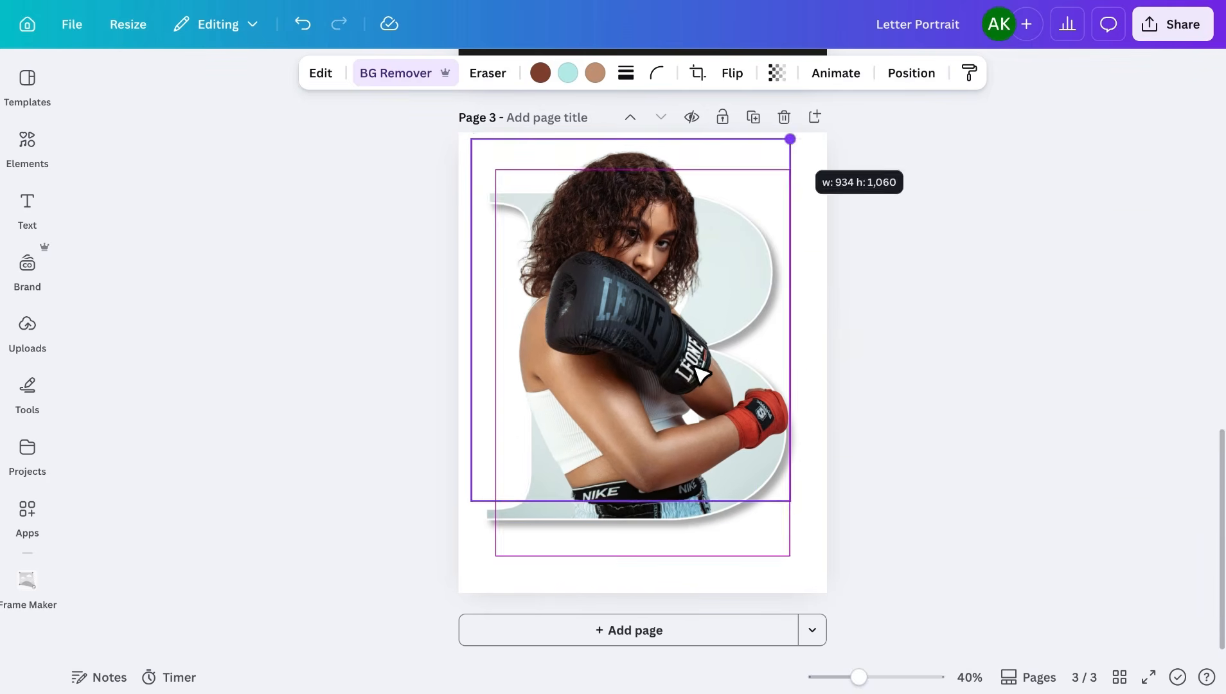
drag(631, 502, 644, 293)
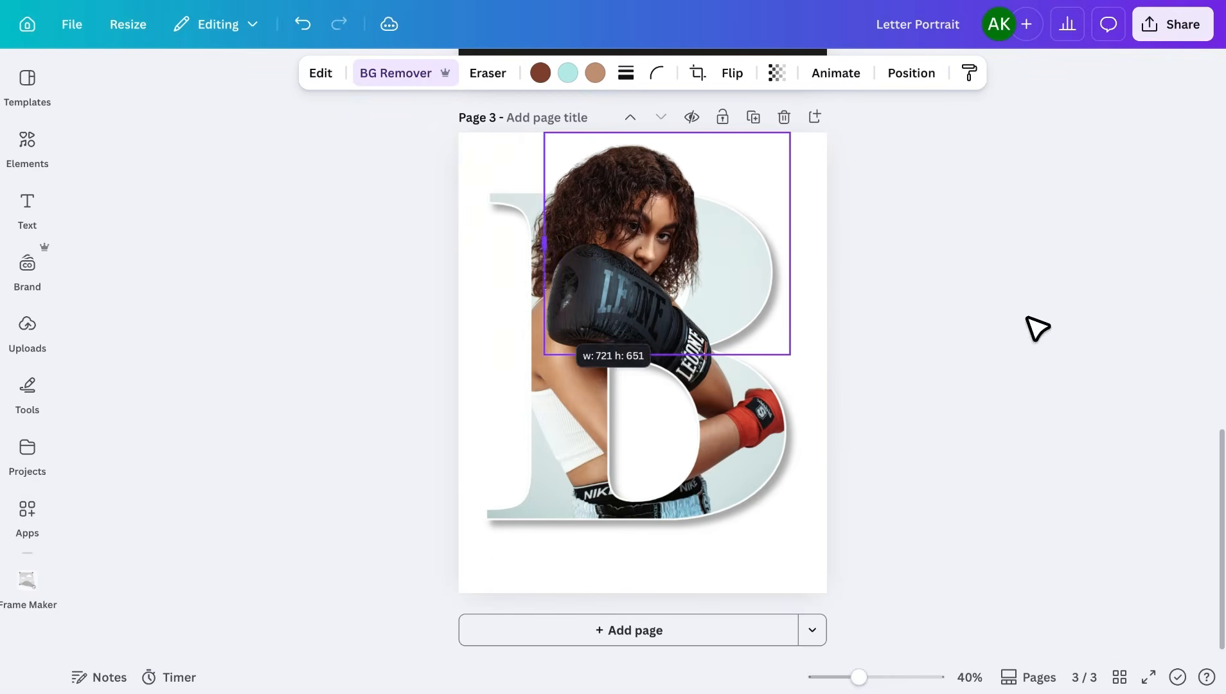
Duplicate the cropped cutout, align the copy and crop it to a narrow strip covering her outer shoulder and upper arm.
key(super+x)
key(super+v)
drag(609, 312, 604, 307)
drag(545, 302, 506, 301)
drag(574, 346, 574, 419)
drag(791, 303, 591, 303)
click(989, 273)
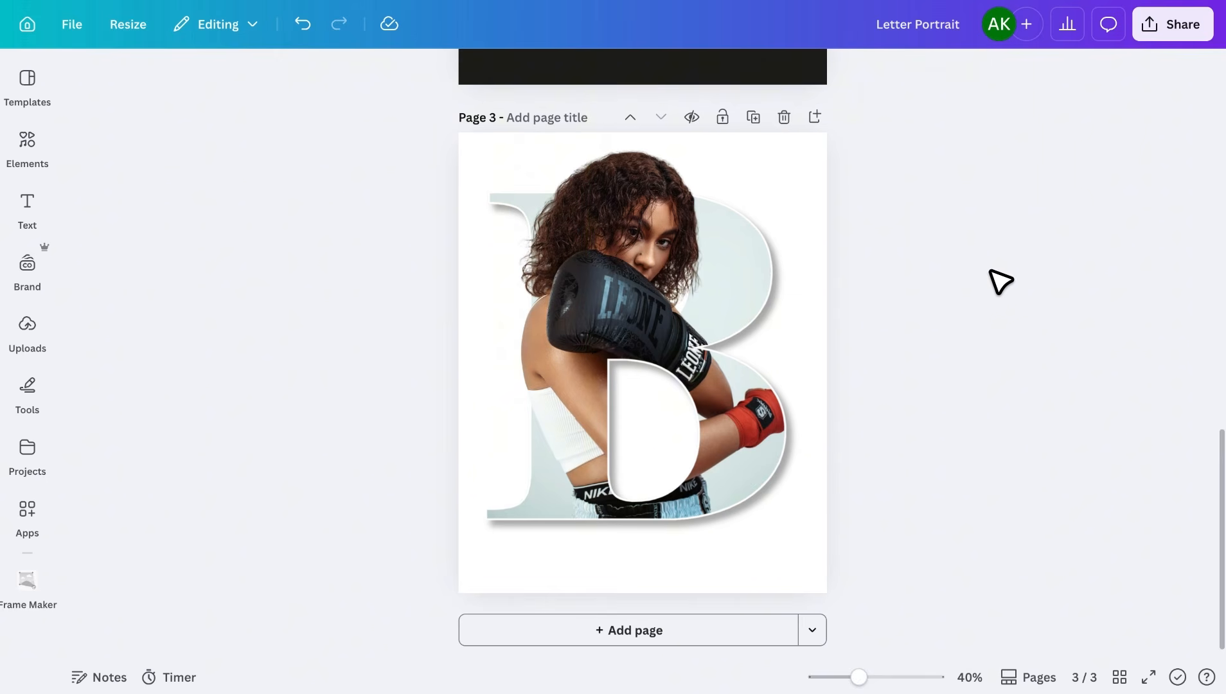
Group the B with both boxer cutouts and move the group slightly lower to center it on page 3.
drag(990, 268, 523, 496)
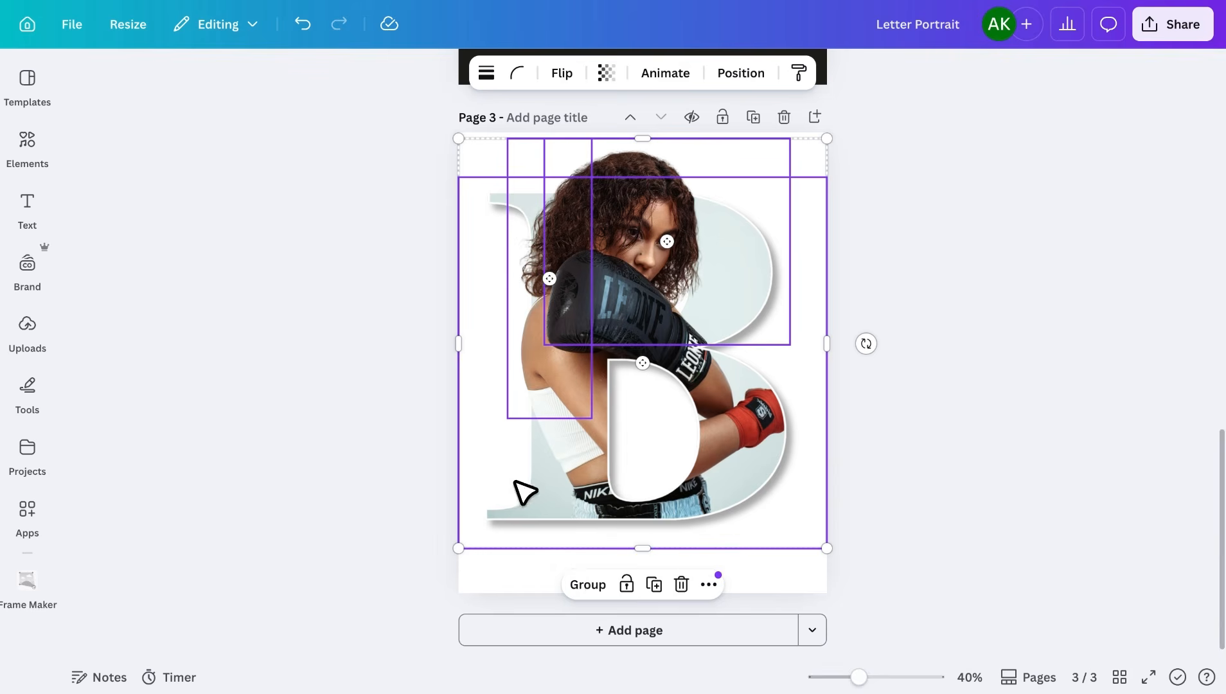
click(582, 588)
drag(656, 378, 655, 398)
click(930, 426)
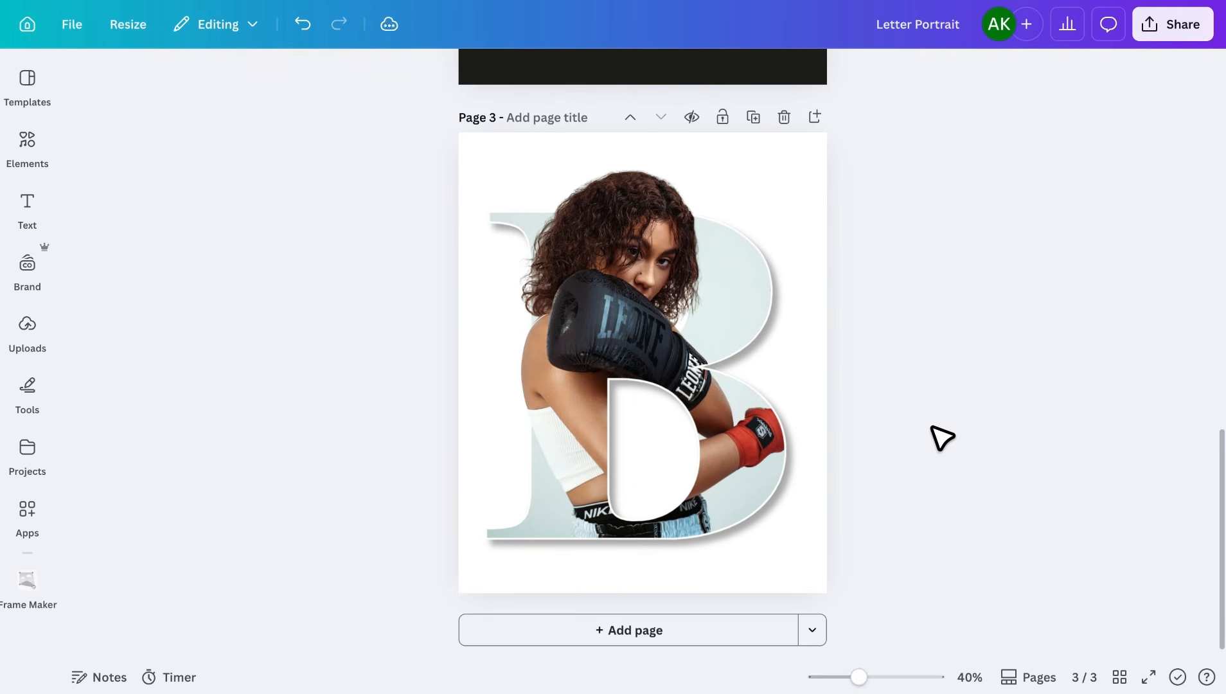
key(super+z)
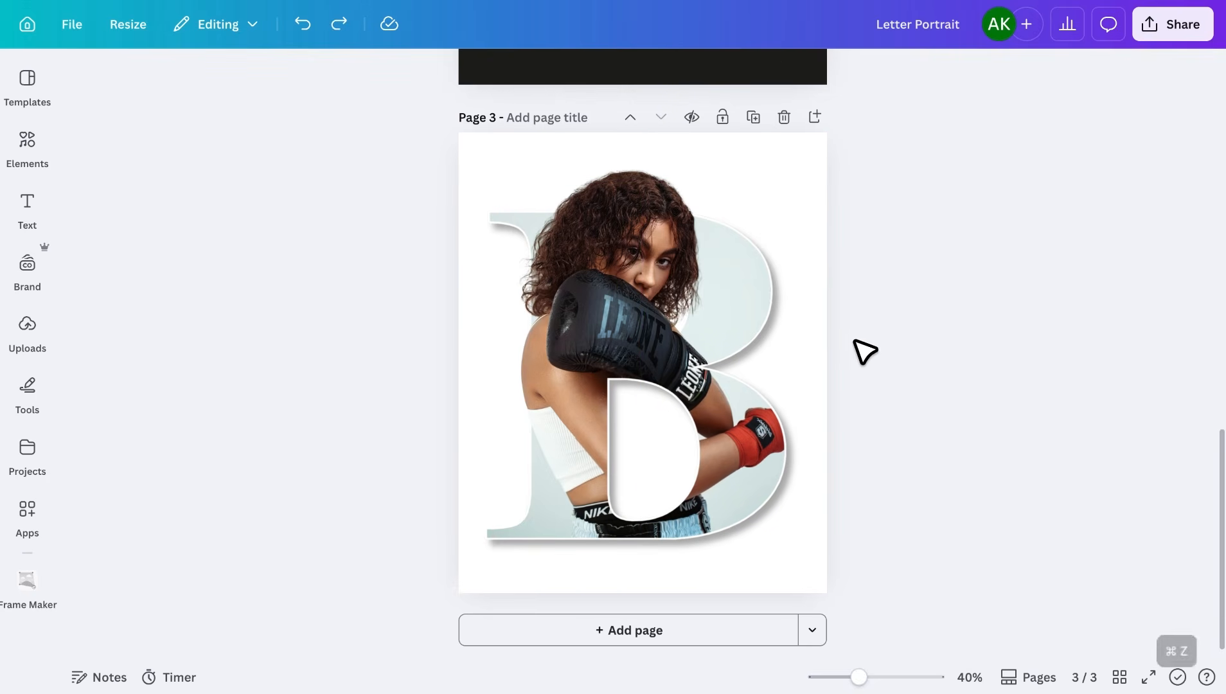
Add a soft pale-green gradient image from the element library and set it as page 3's background.
click(32, 143)
click(320, 239)
drag(205, 251, 491, 151)
right_click(491, 151)
click(608, 539)
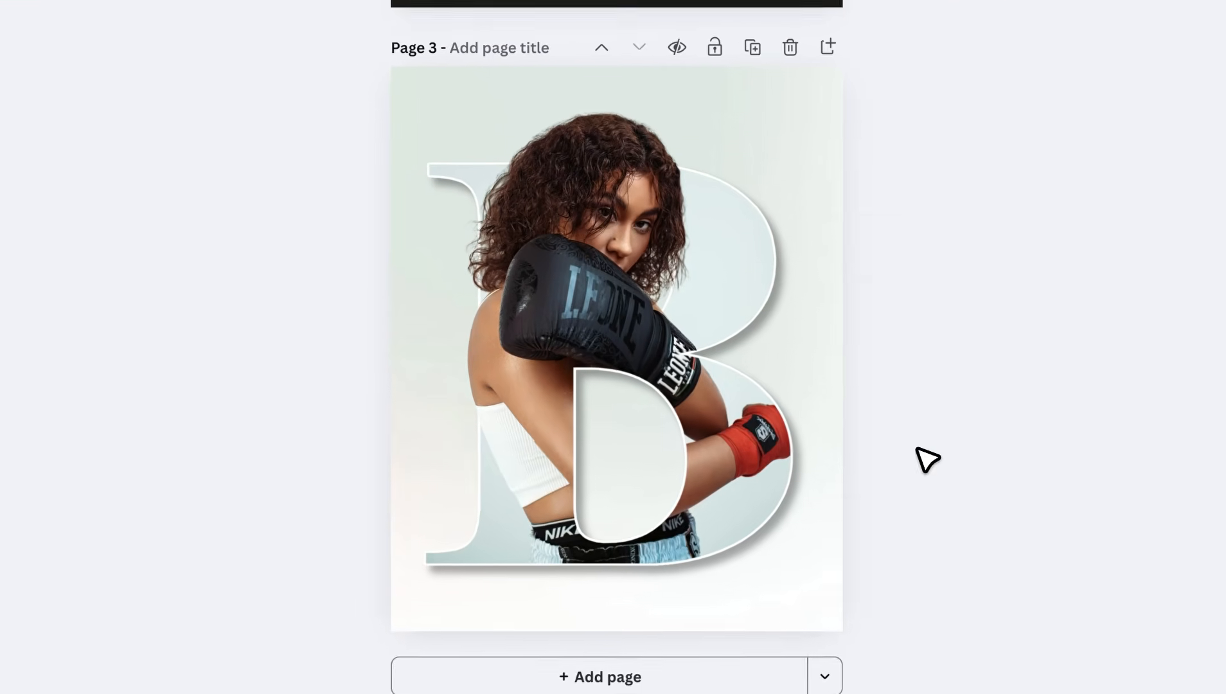